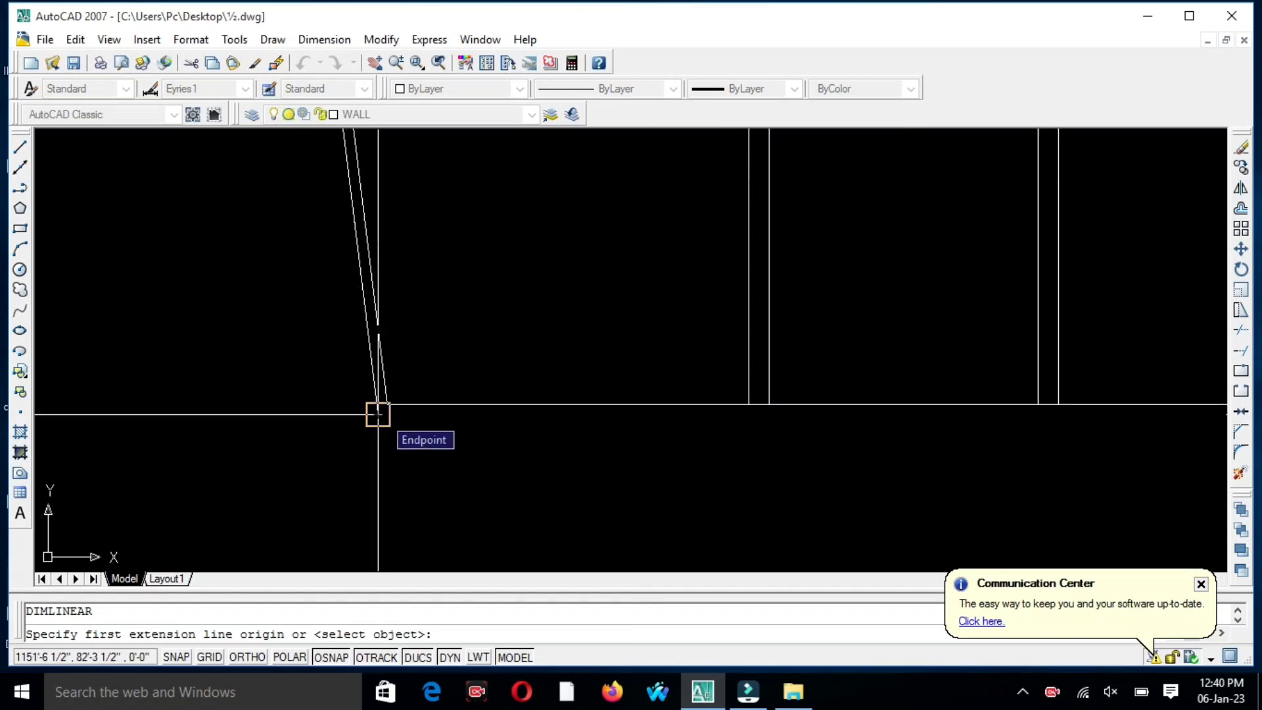
Add a linear dimension below the bottom wall from the outer lower-left corner to the second partition's left face.
click(378, 414)
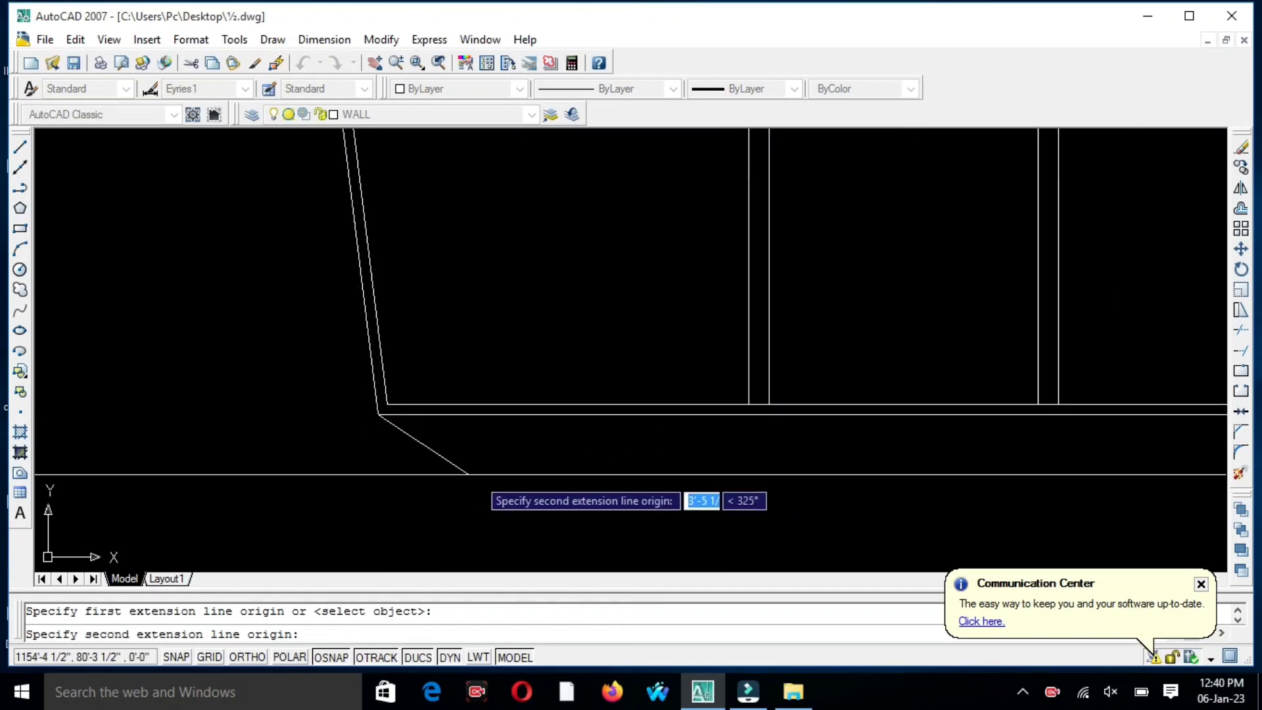
click(1038, 406)
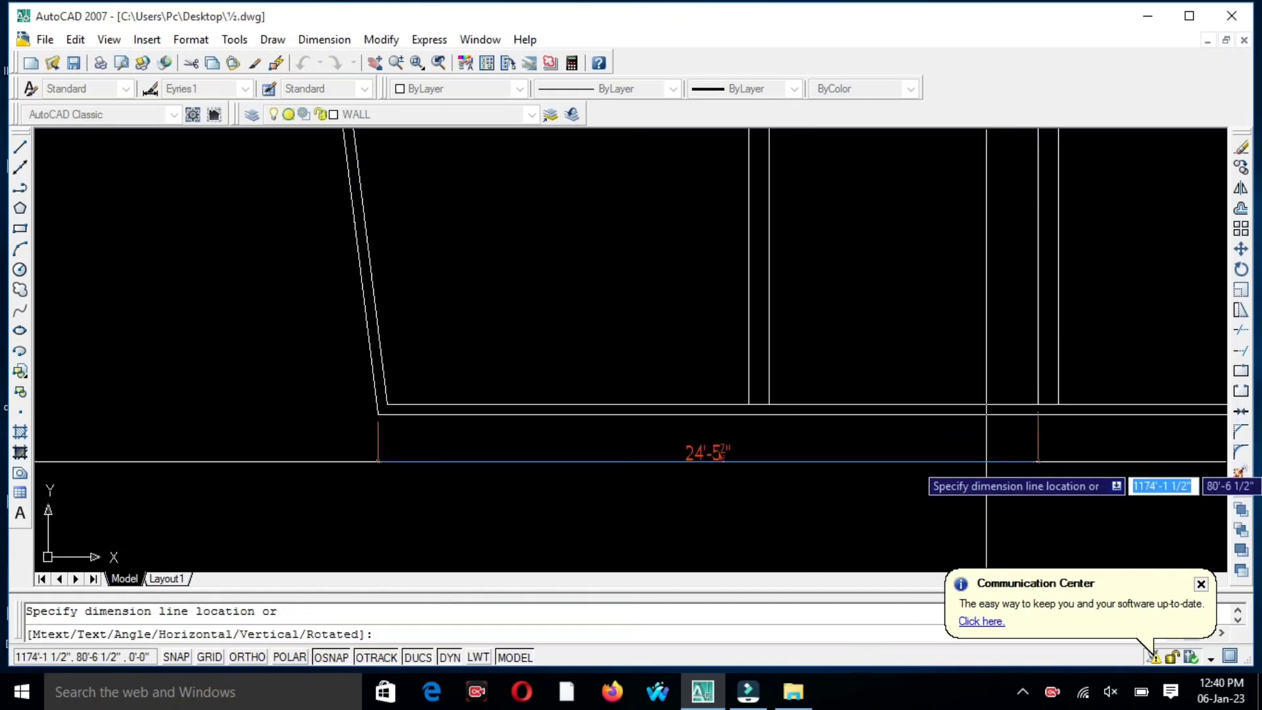
click(986, 462)
middle_drag(984, 460, 808, 474)
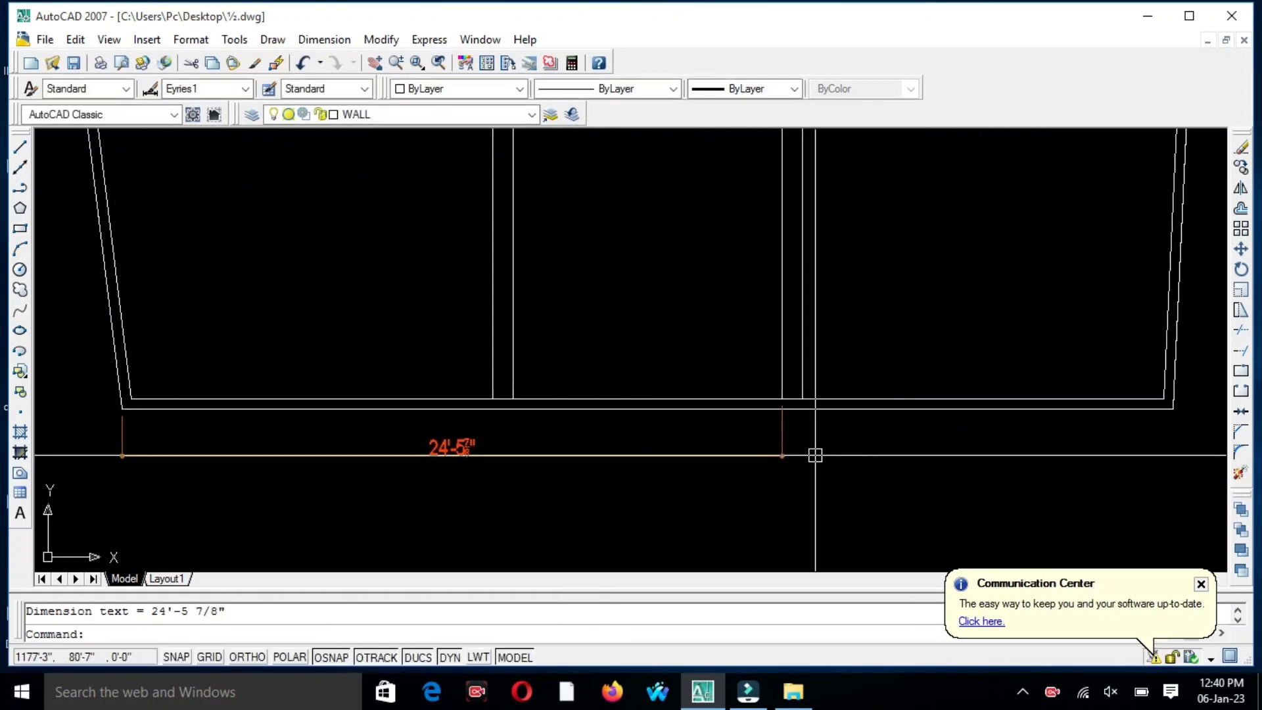
text(dco)
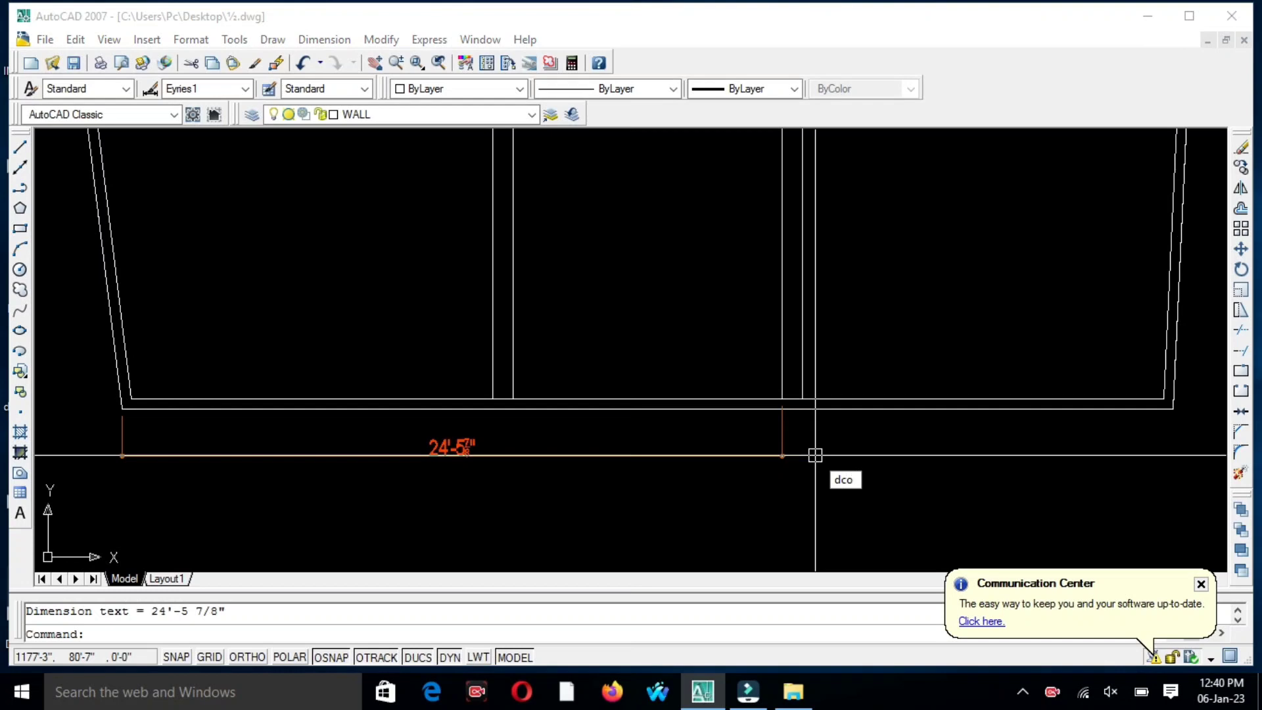
key(Return)
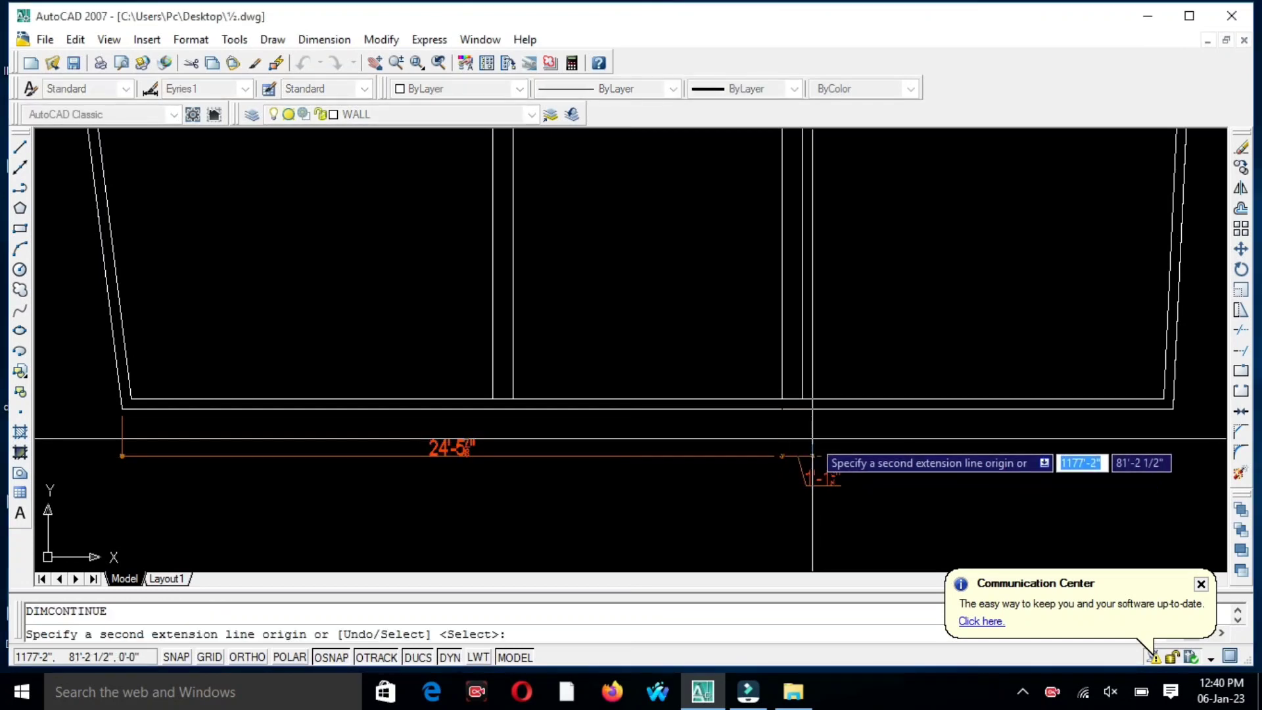
key(Escape)
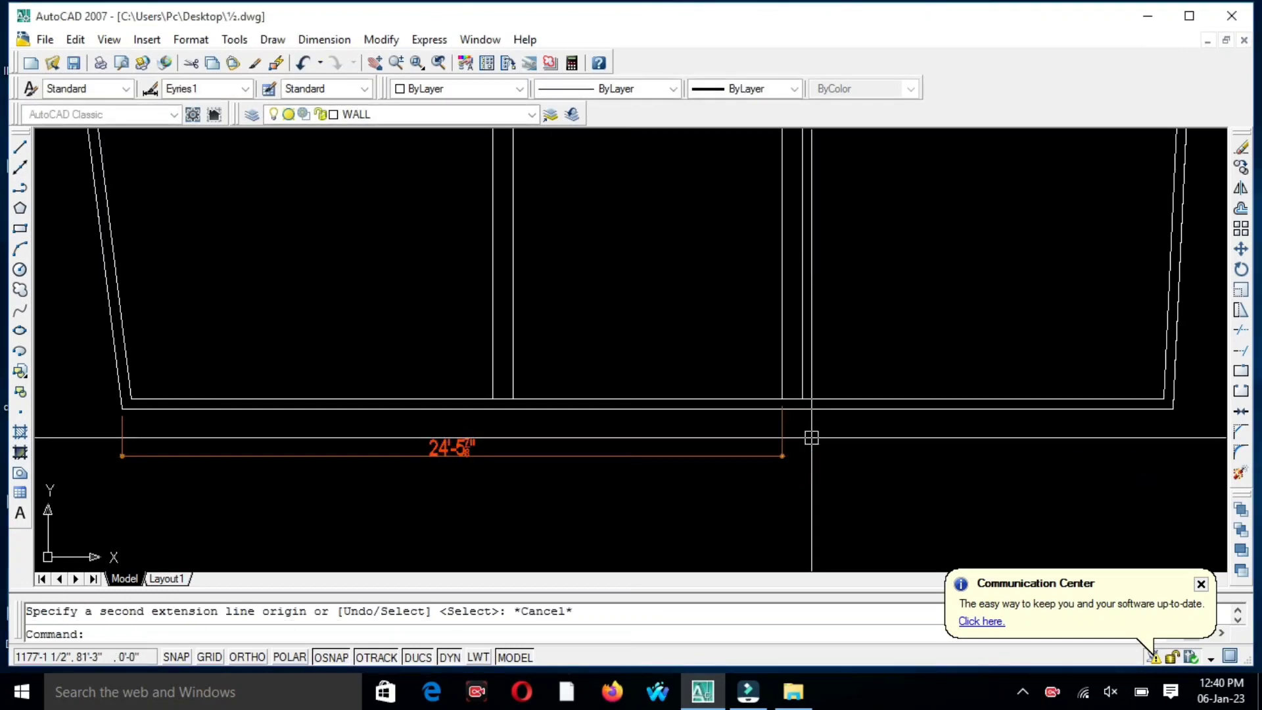
Add a linear dimension for the second partition's thickness below the bottom wall.
text(dli)
key(Return)
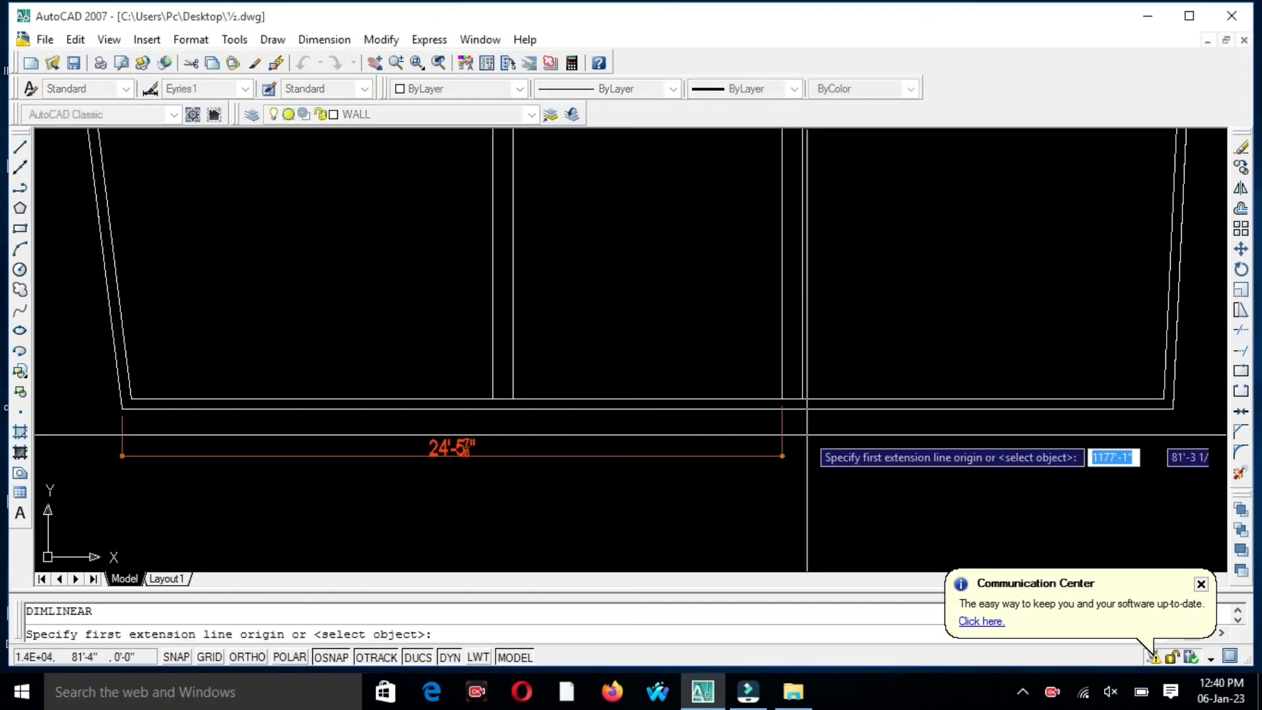
scroll(805, 437, up, 5)
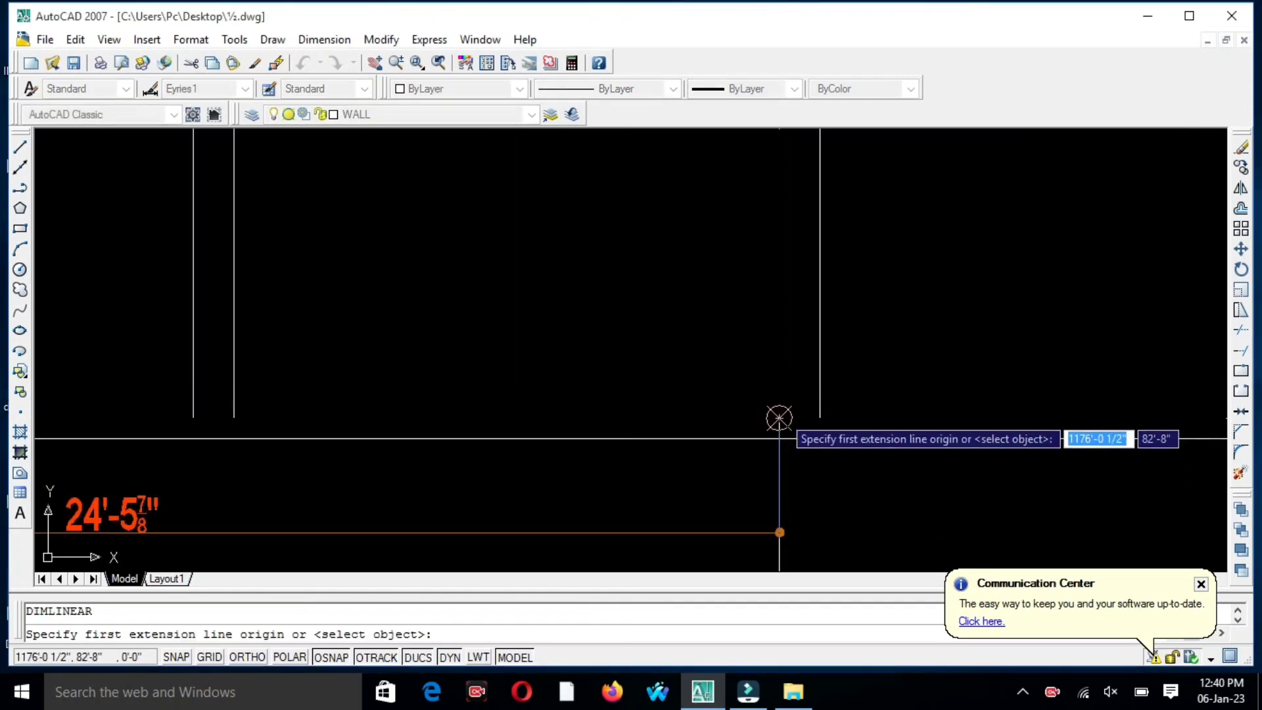
click(780, 417)
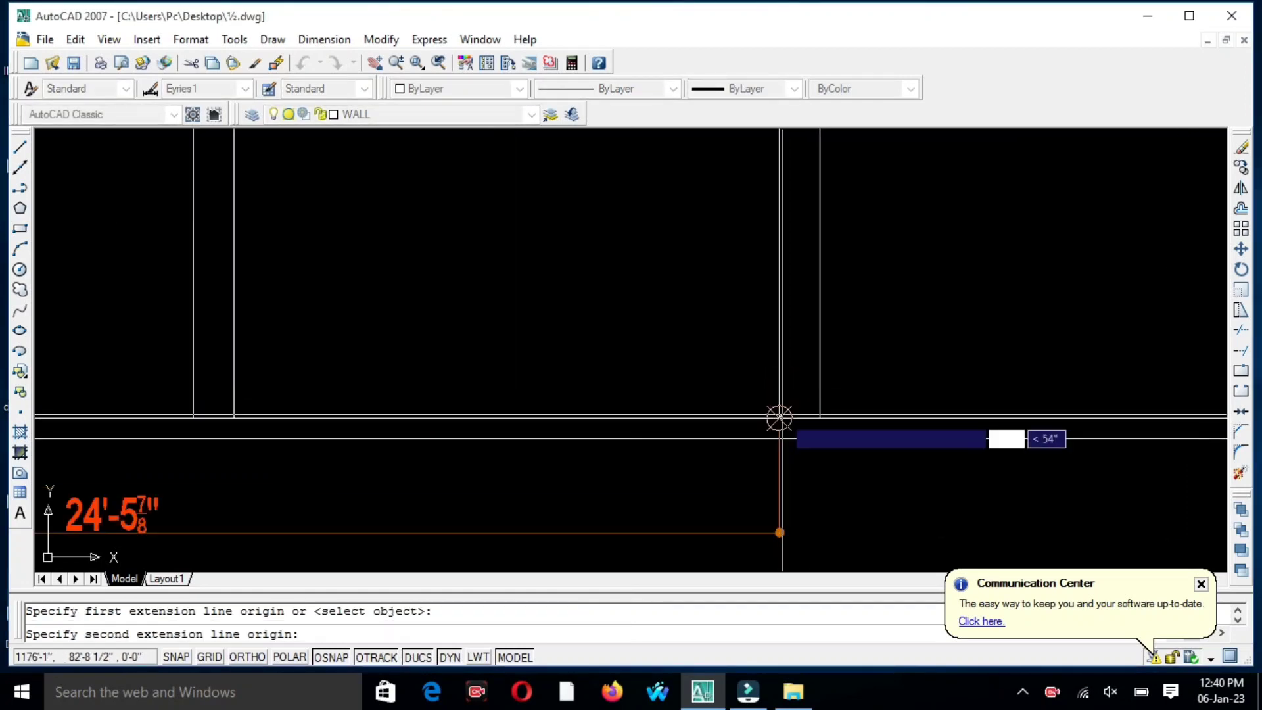
click(820, 418)
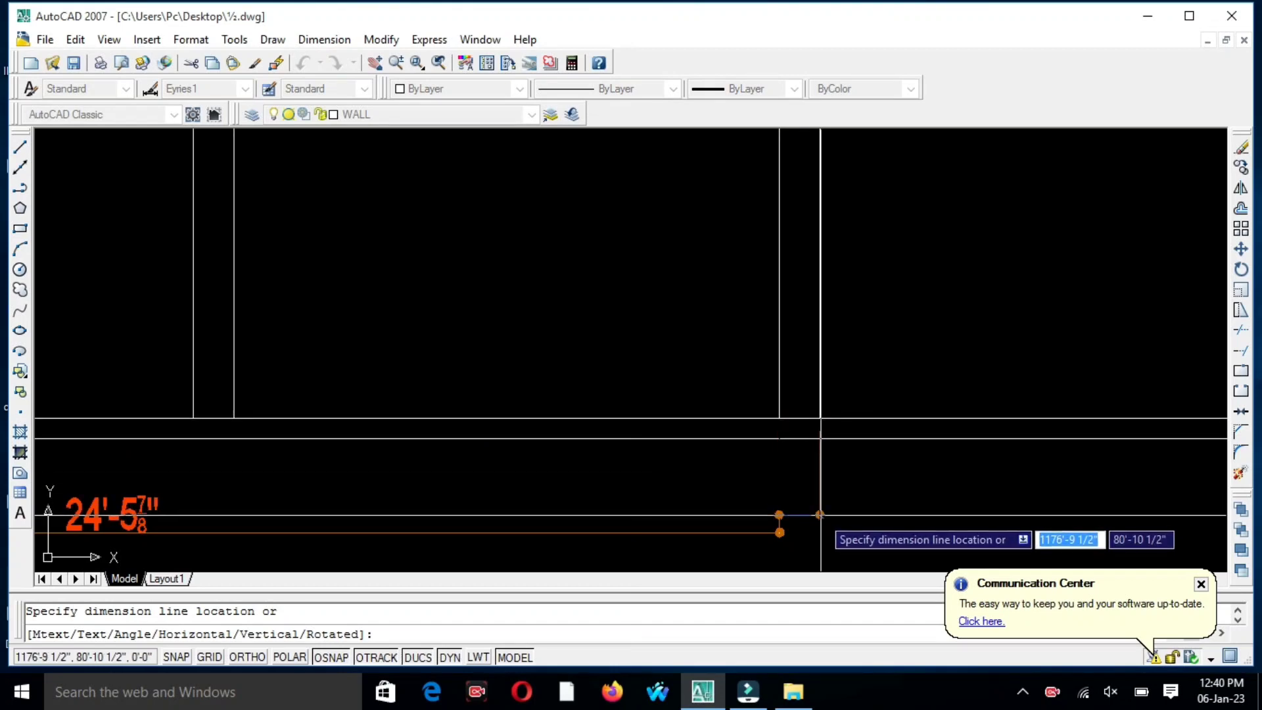
click(820, 515)
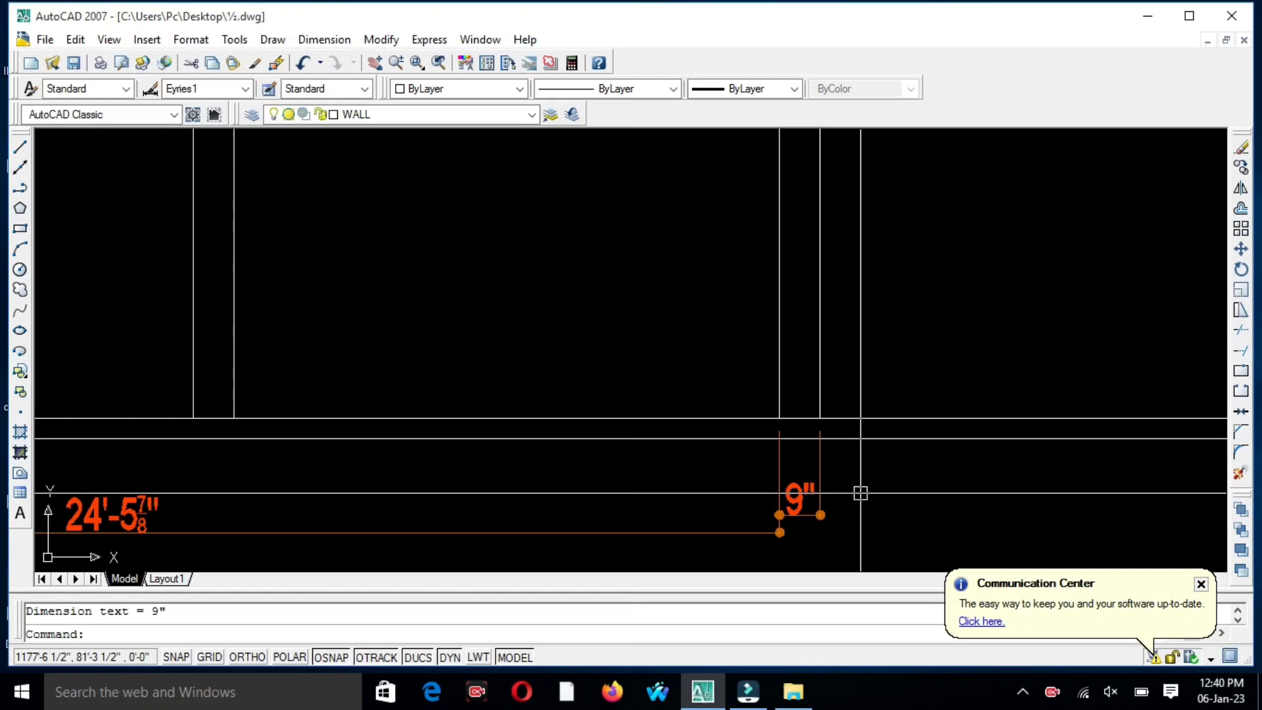
scroll(869, 470, down, 2)
middle_drag(825, 506, 977, 431)
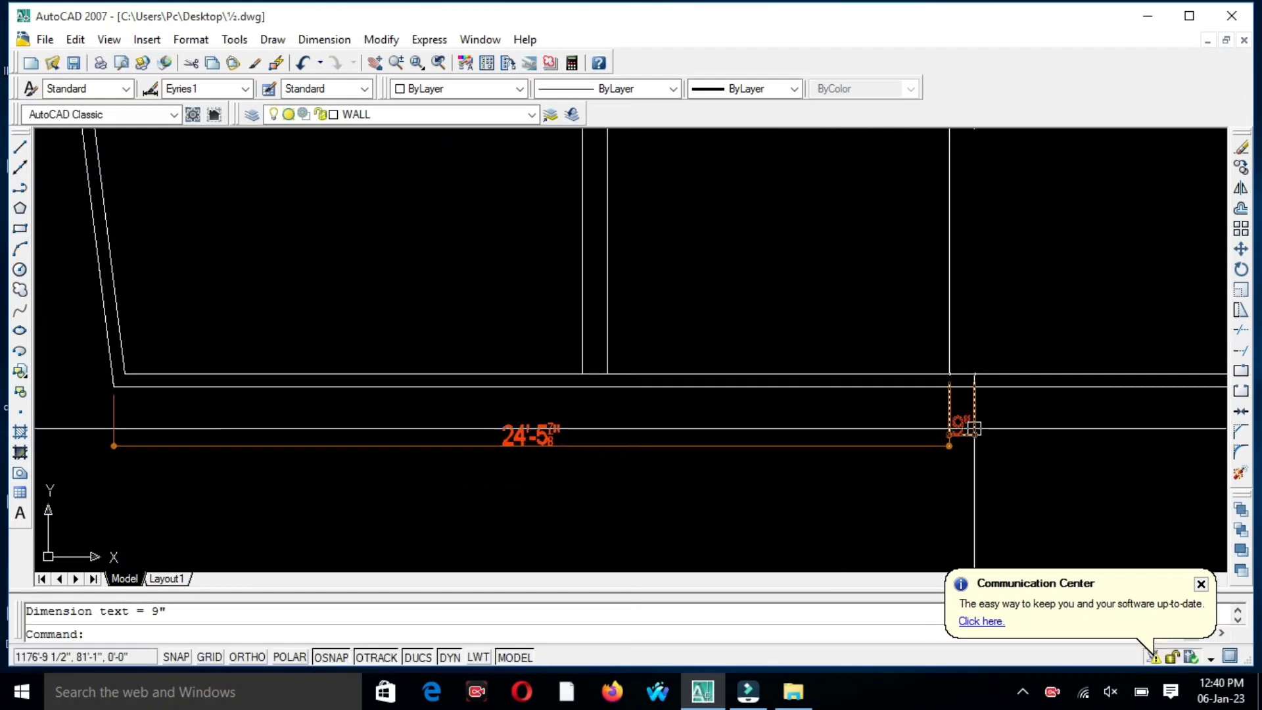
Stretch the long dimension's right end back to the left face of the first partition.
click(898, 445)
click(949, 374)
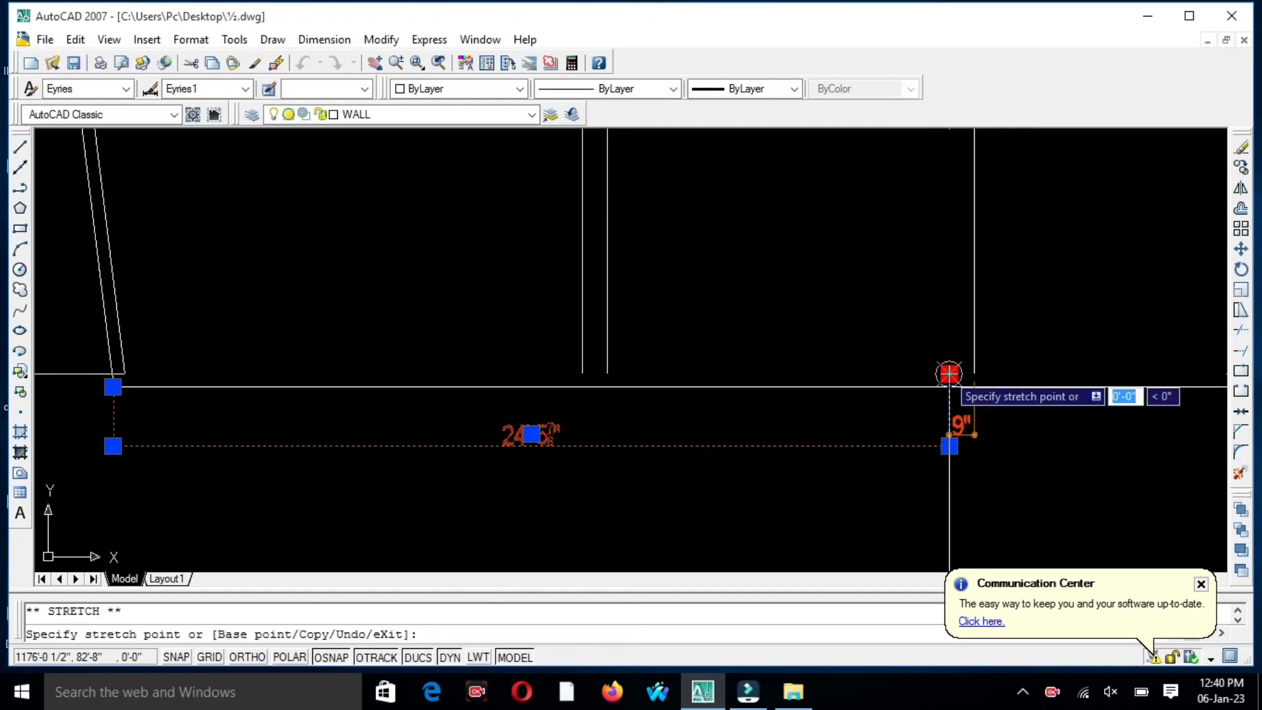
click(583, 374)
key(Escape)
Erase the thickness dimension under the second partition.
click(948, 425)
text(e)
key(Return)
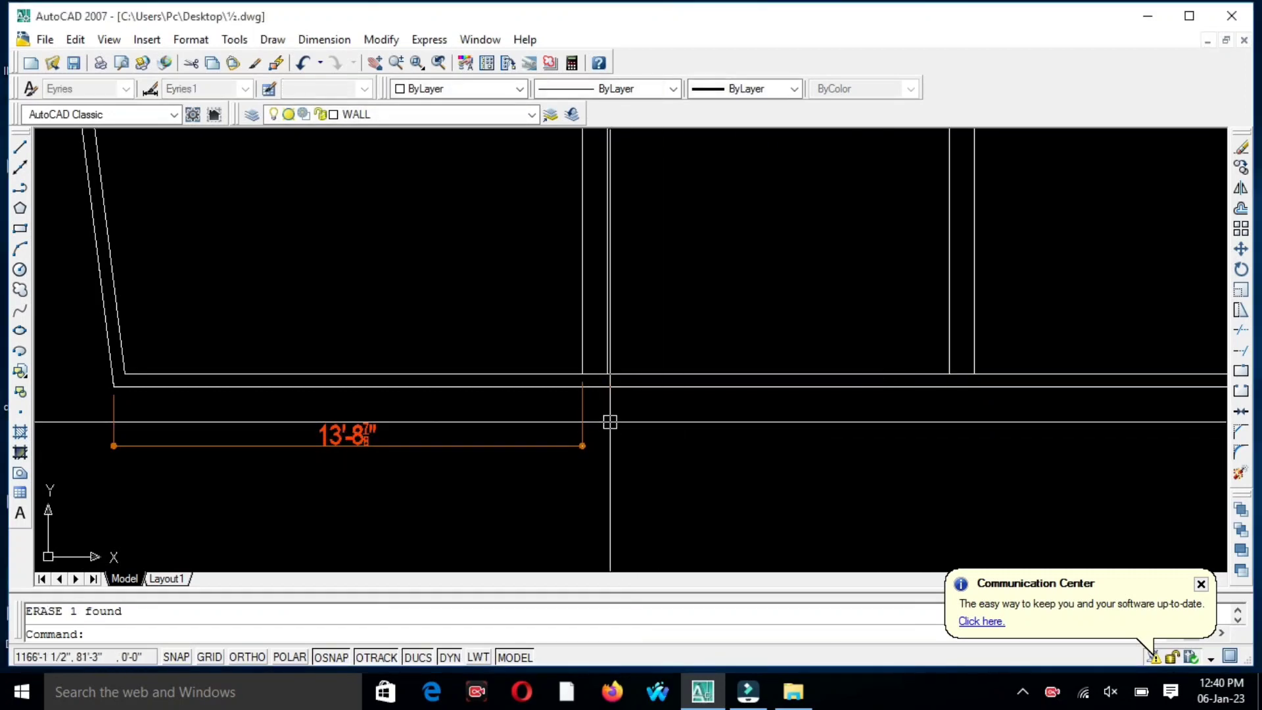
Continue the dimension chain across the first partition, the middle room and the second partition.
text(dco)
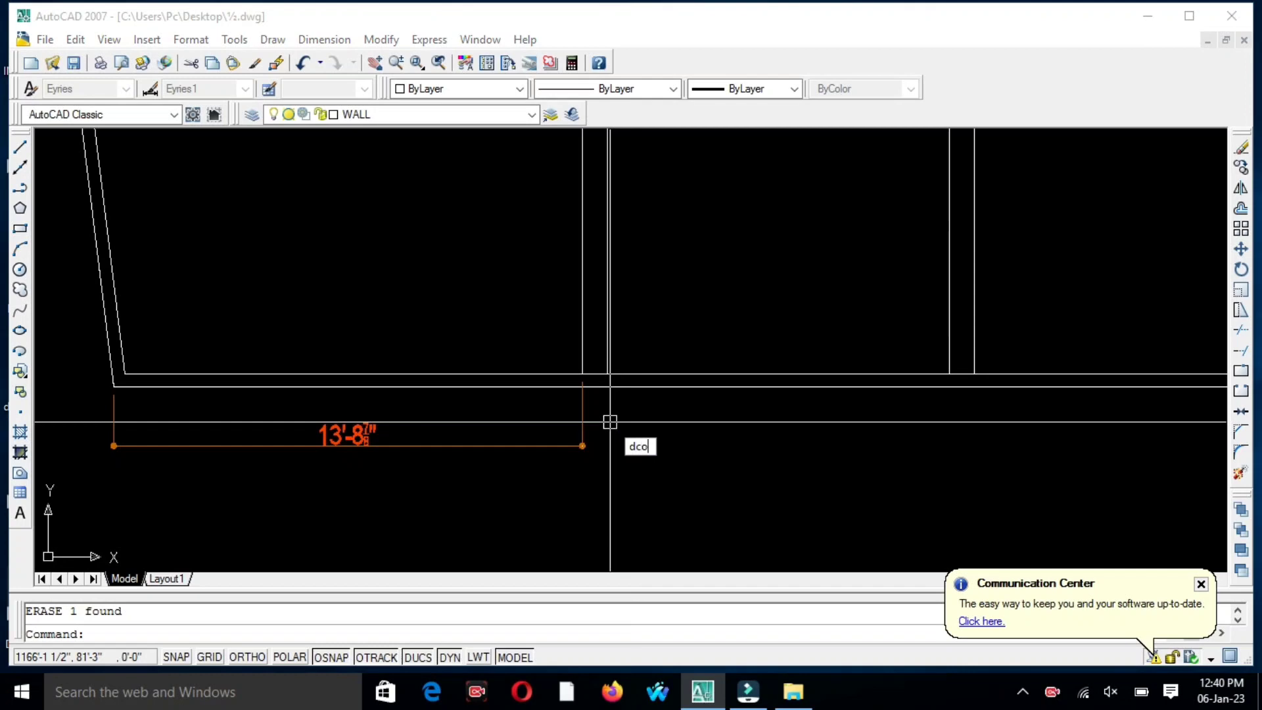
key(Return)
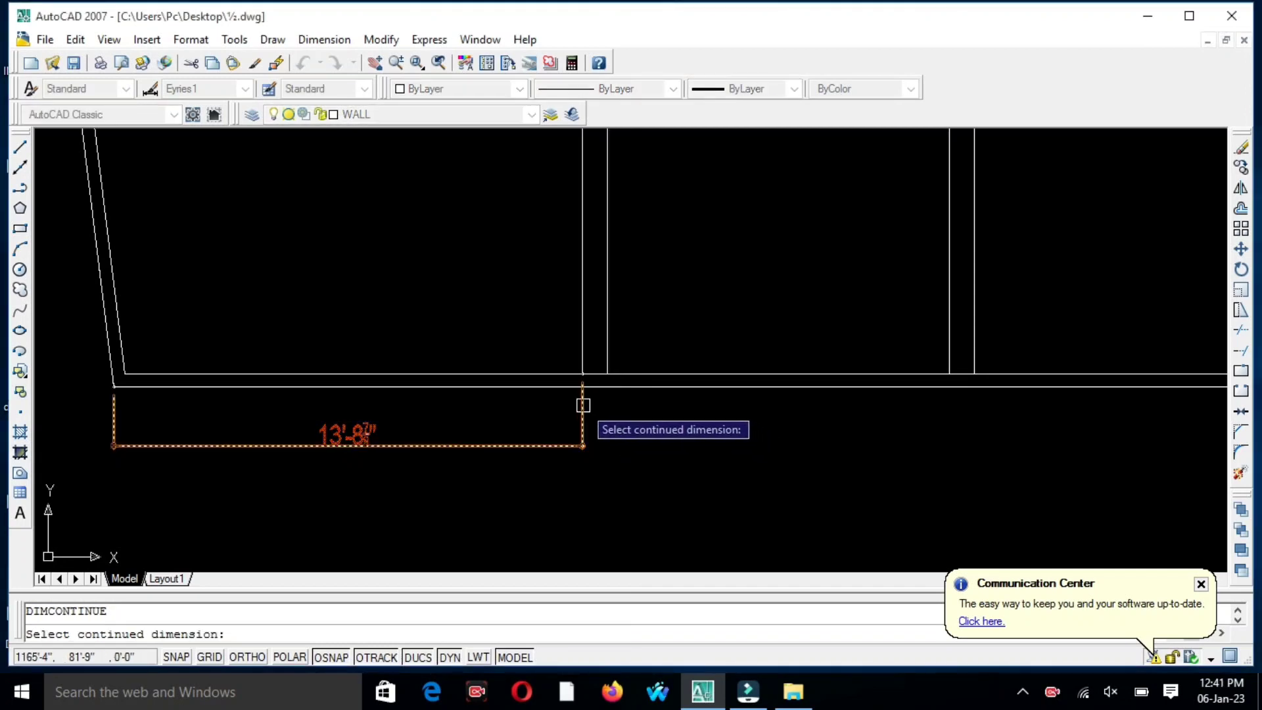
click(583, 405)
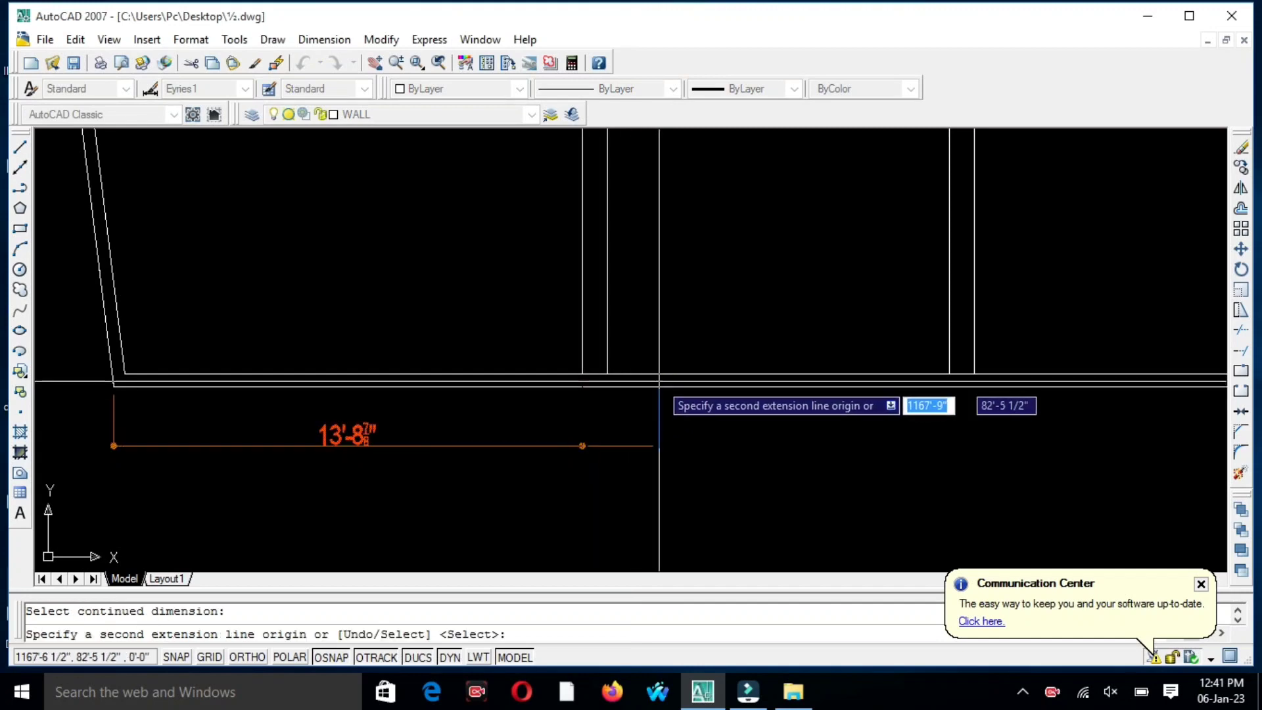
click(608, 373)
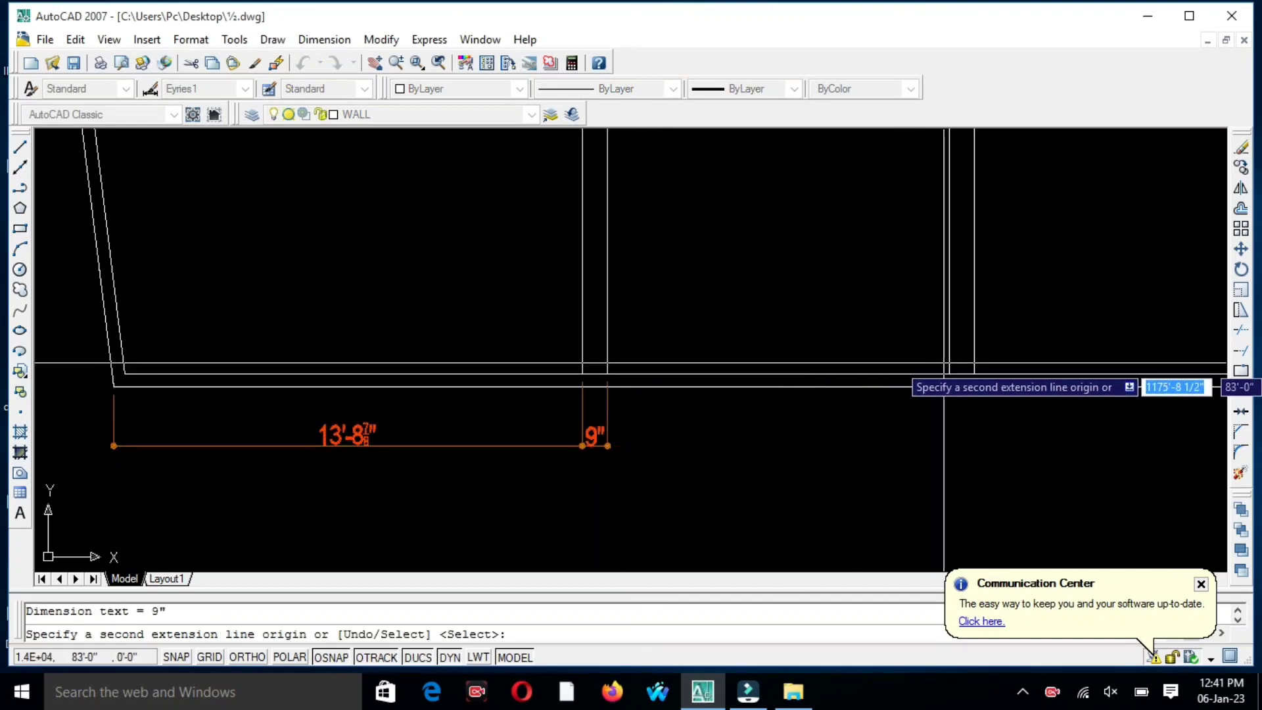
click(949, 374)
middle_drag(949, 447, 735, 449)
click(761, 374)
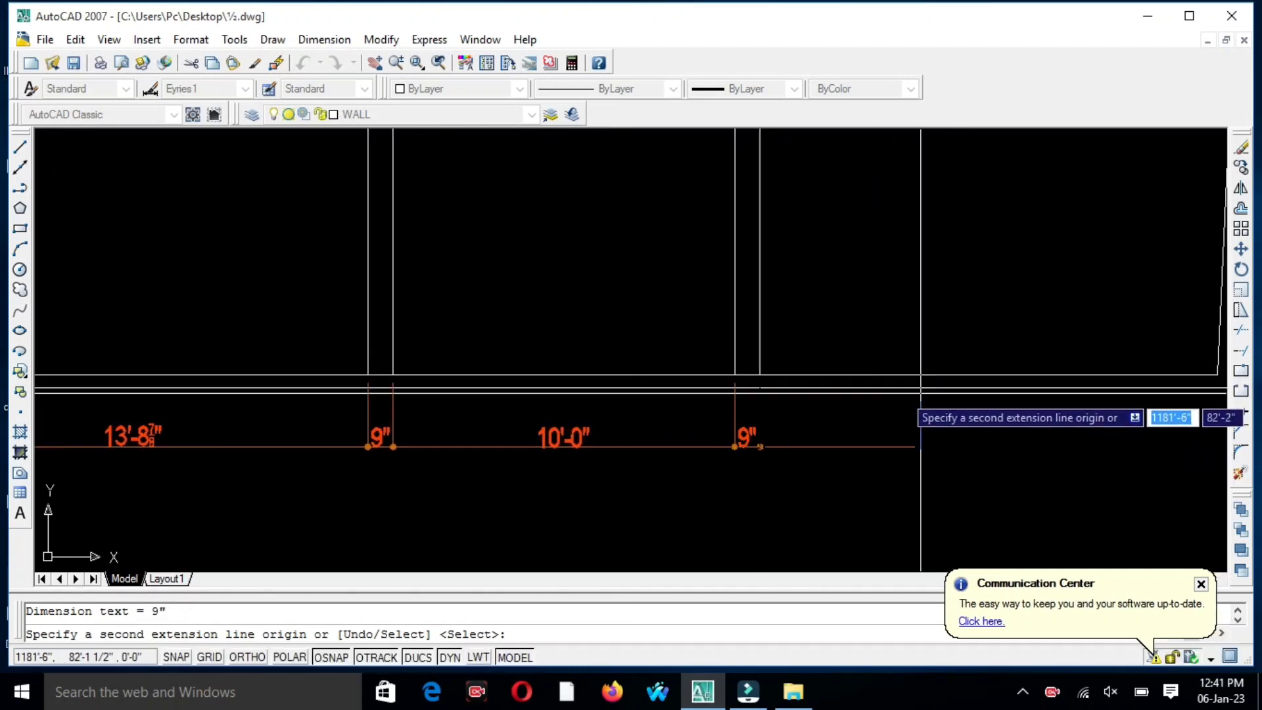
Continue the dimension chain to the inner and outer lower-right wall corners and end the command.
middle_drag(912, 393, 730, 403)
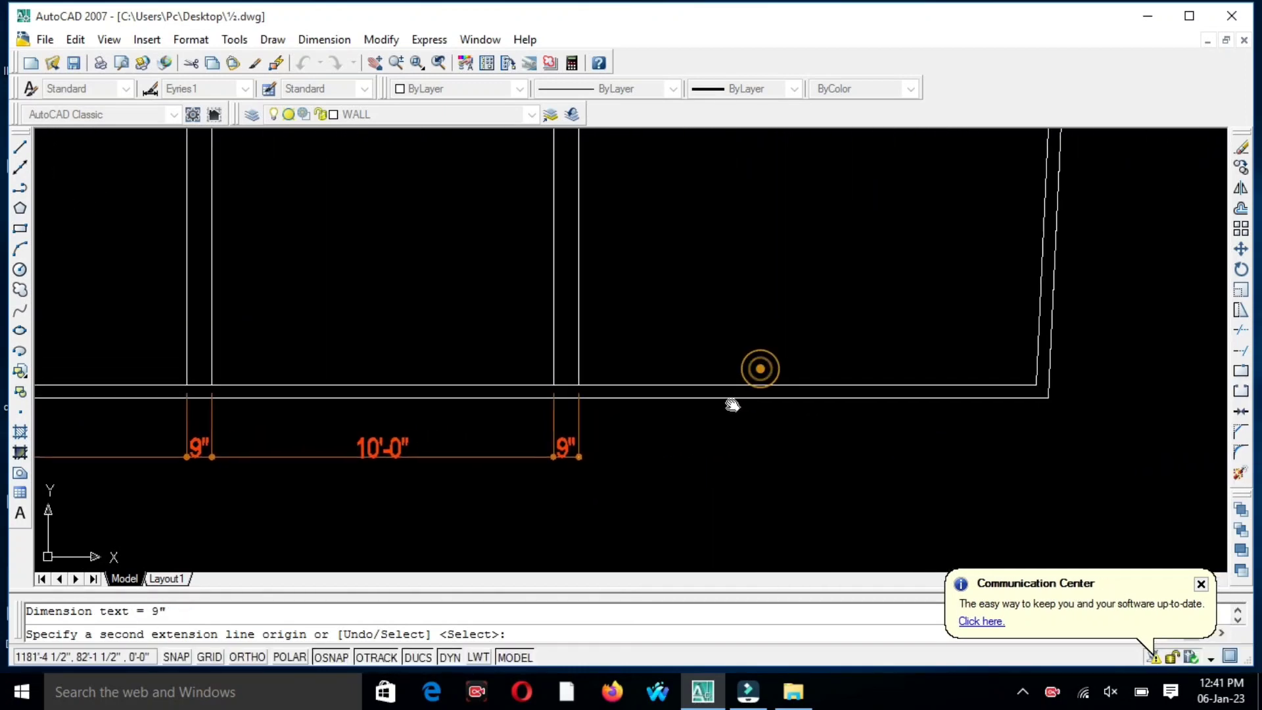
click(1036, 385)
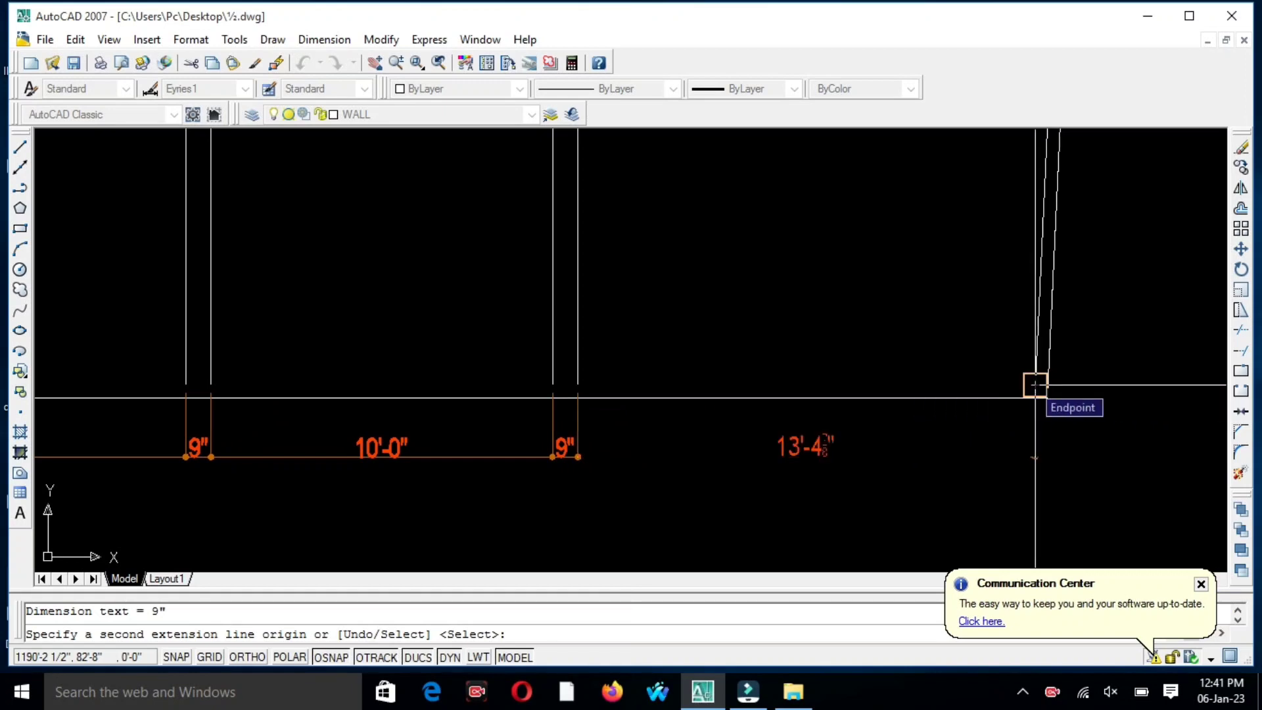
click(1035, 385)
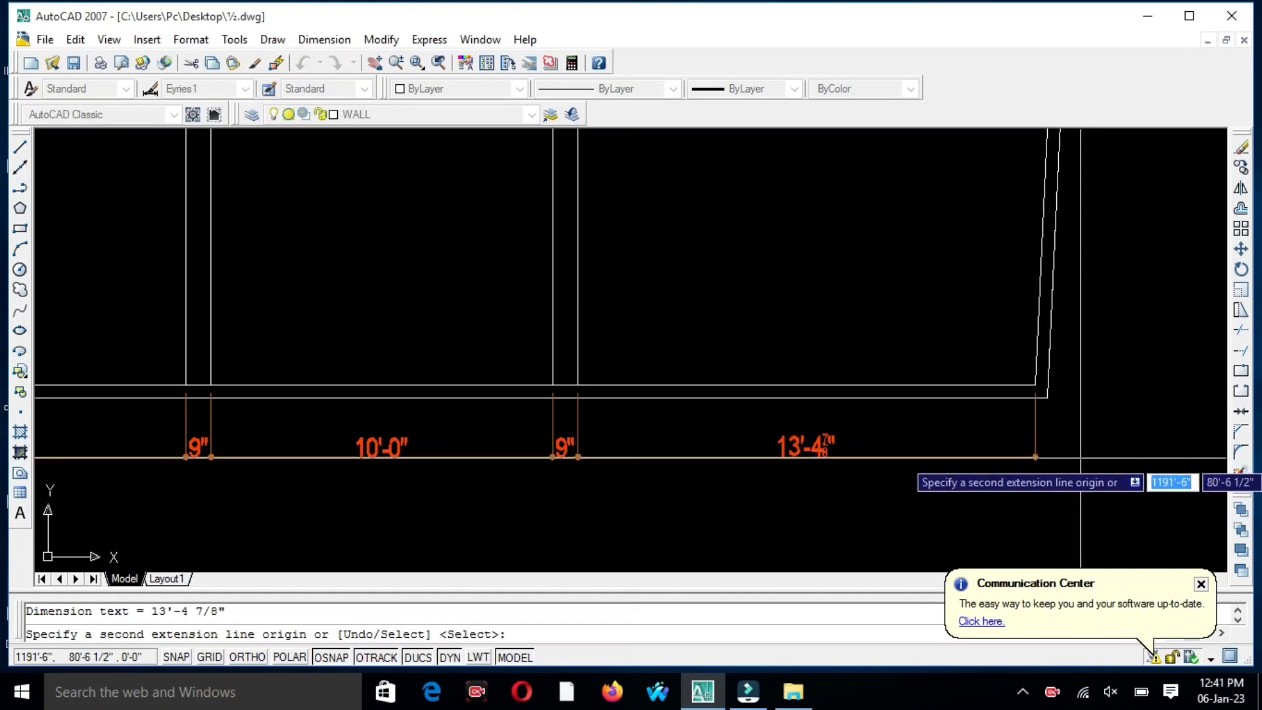
scroll(1038, 383, up, 3)
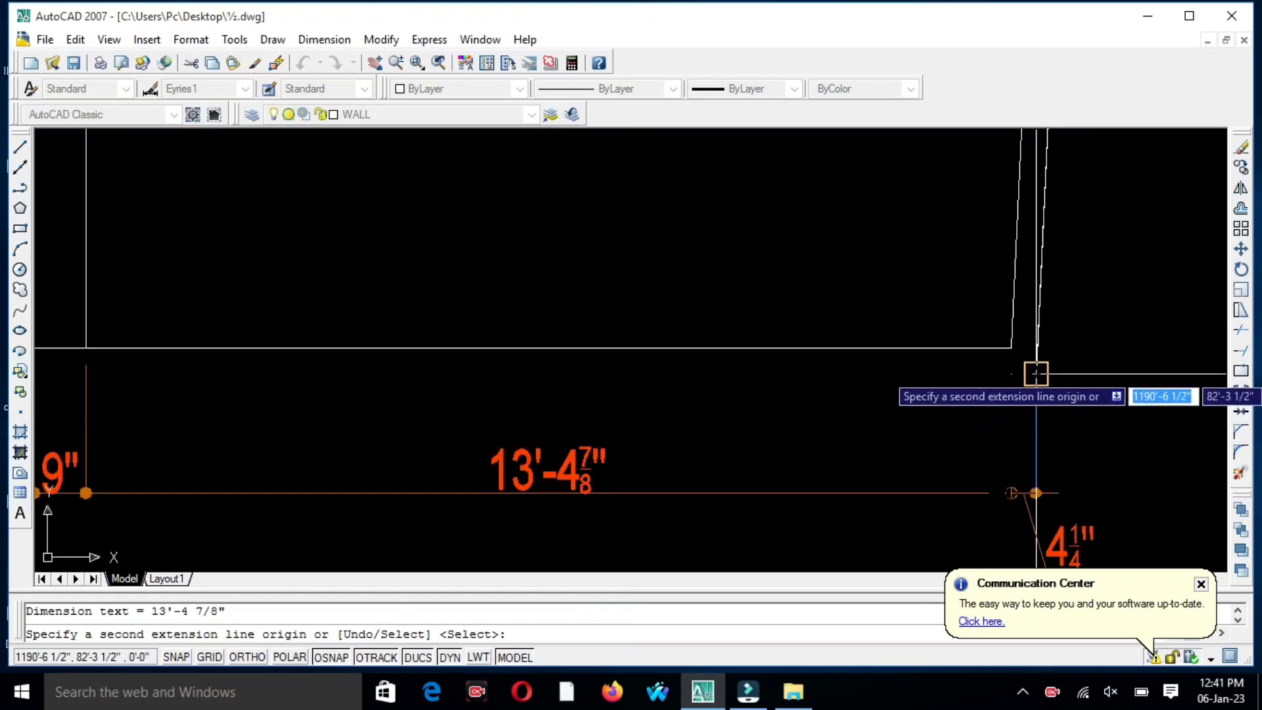
click(1035, 373)
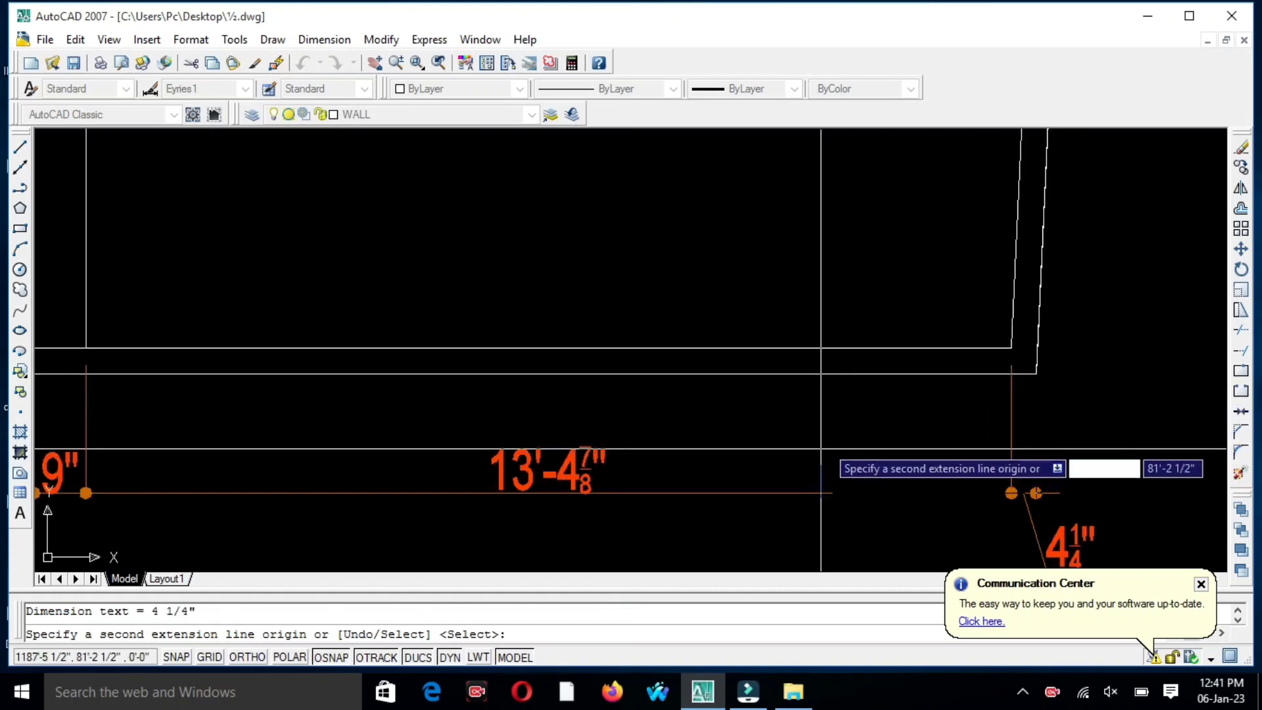
key(Escape)
scroll(845, 443, down, 2)
middle_drag(634, 504, 977, 437)
scroll(861, 441, down, 2)
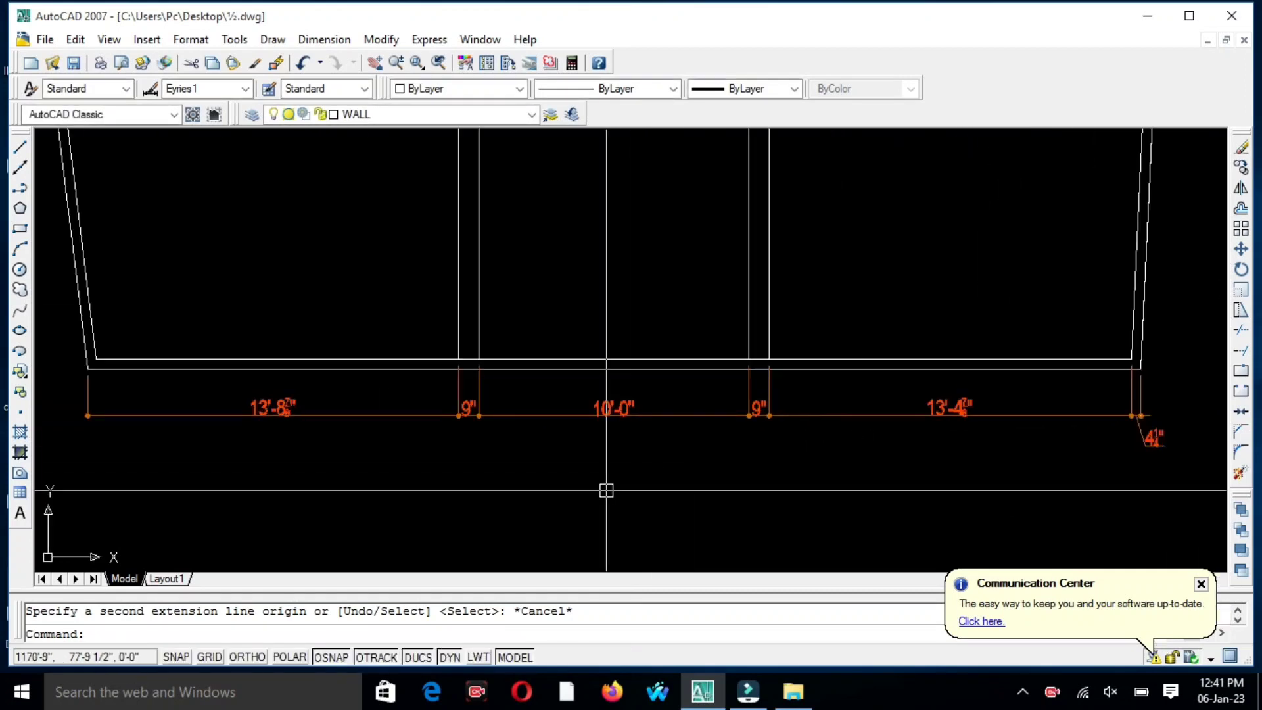
Replace the leftmost dimension with a new linear dimension from the outer lower-left corner to the first partition's left face, placed slightly lower.
click(319, 412)
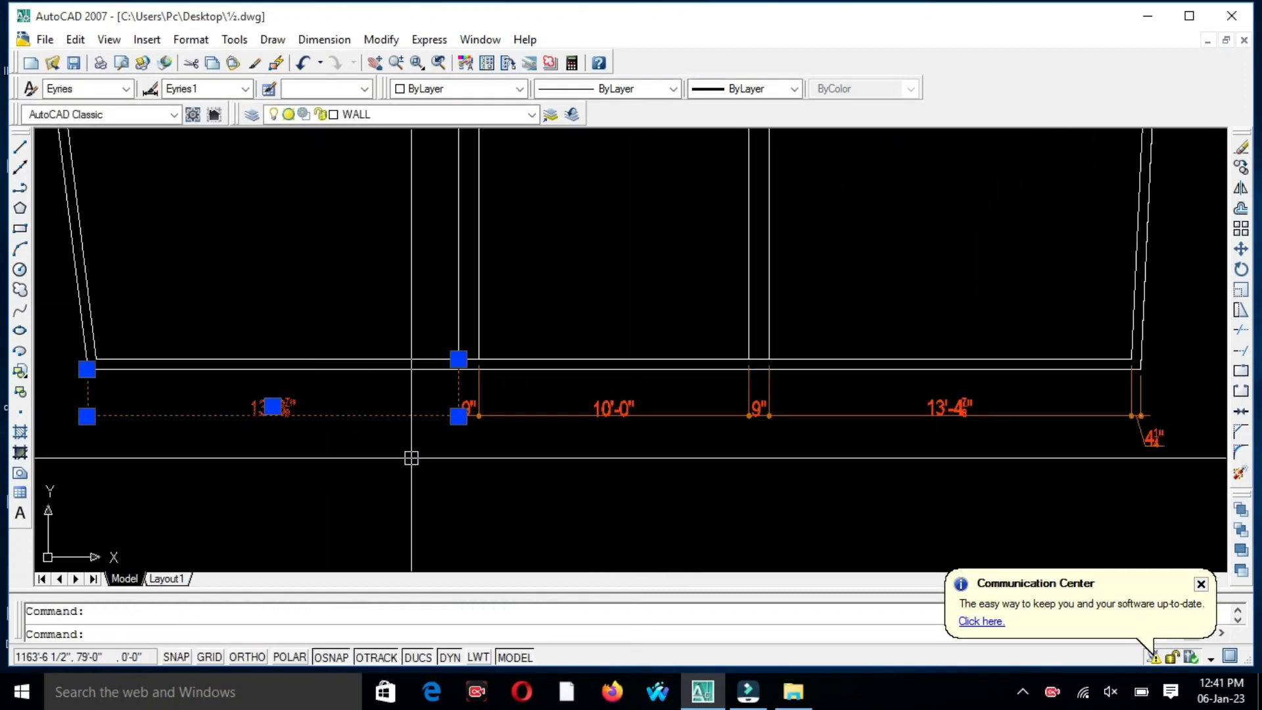
key(Delete)
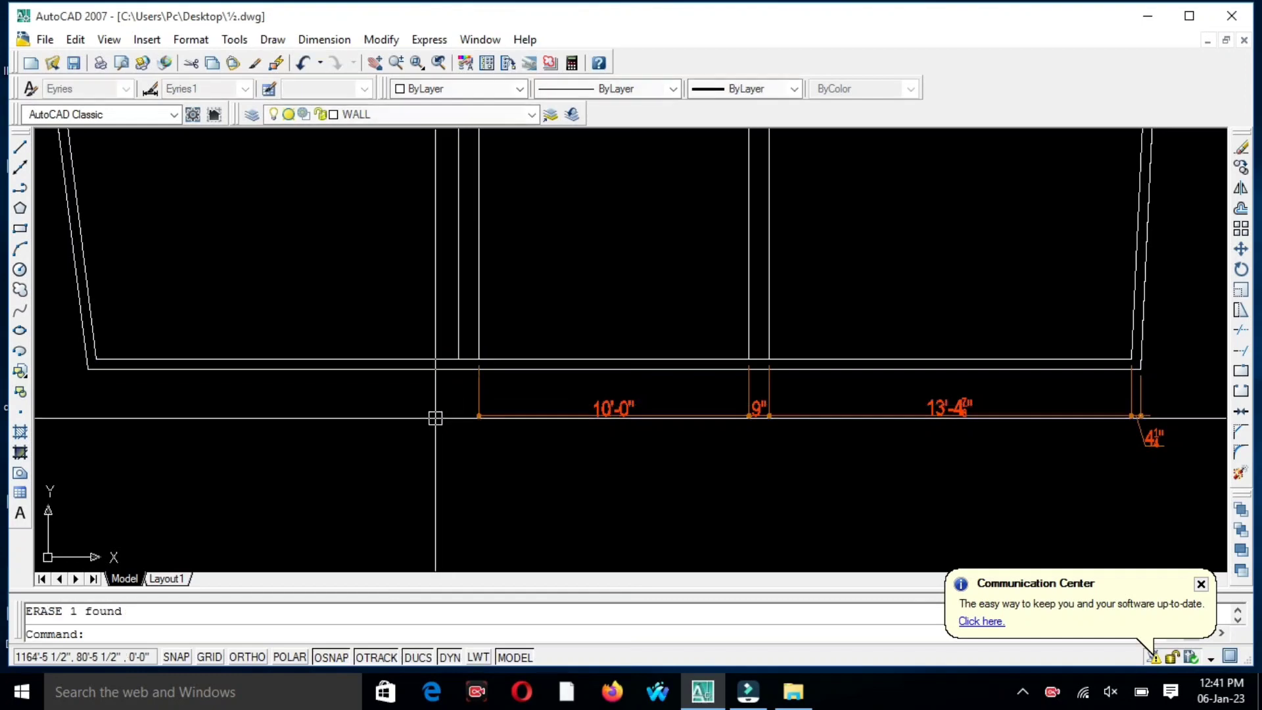
text(dli)
key(Return)
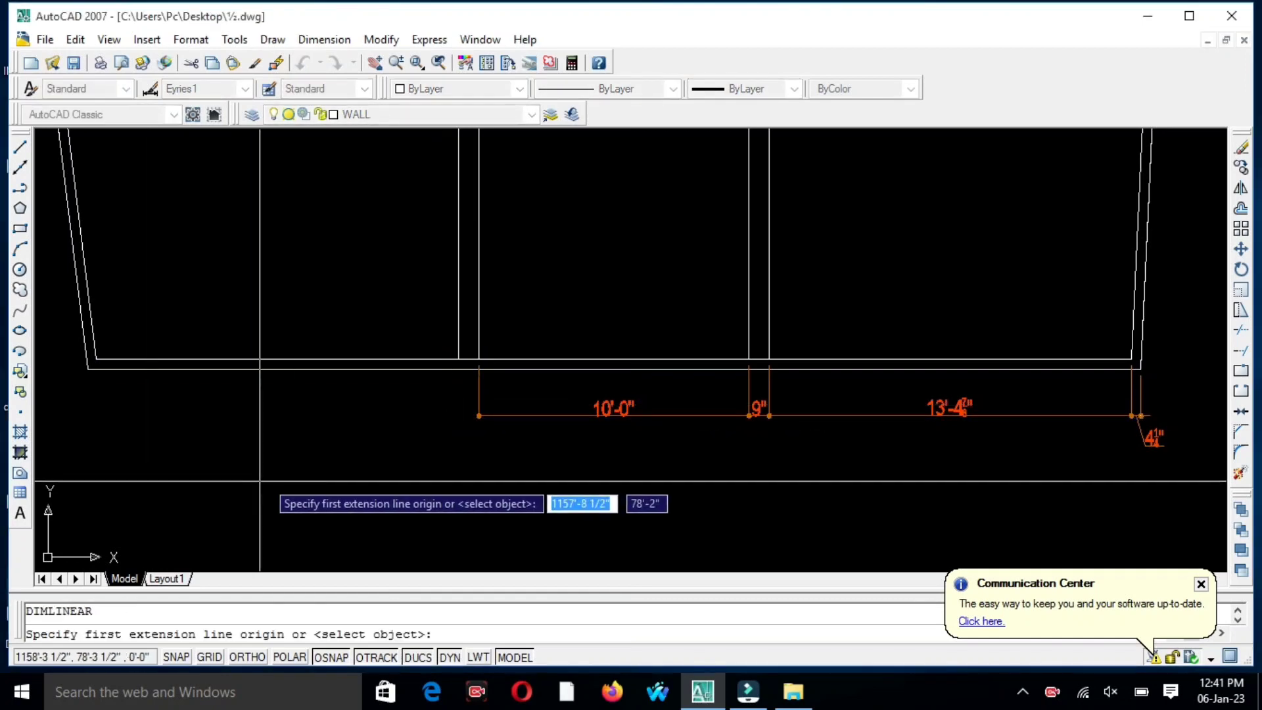
click(91, 369)
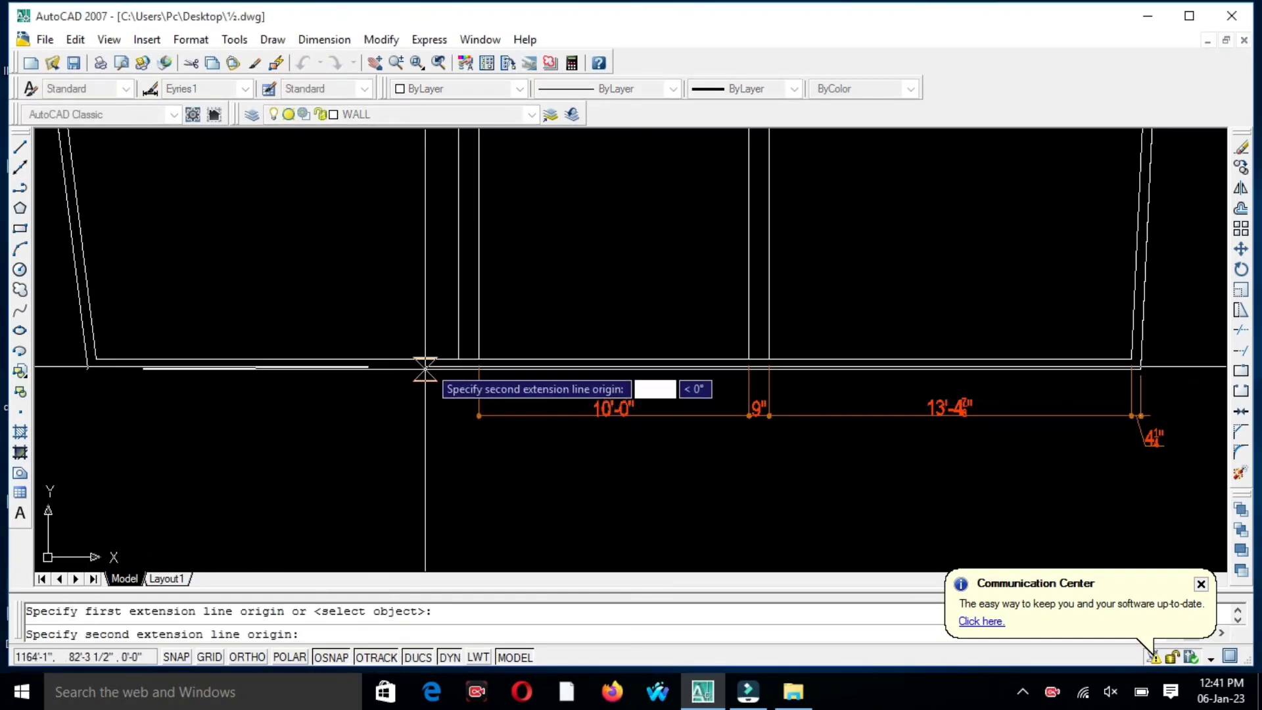
click(459, 365)
click(382, 428)
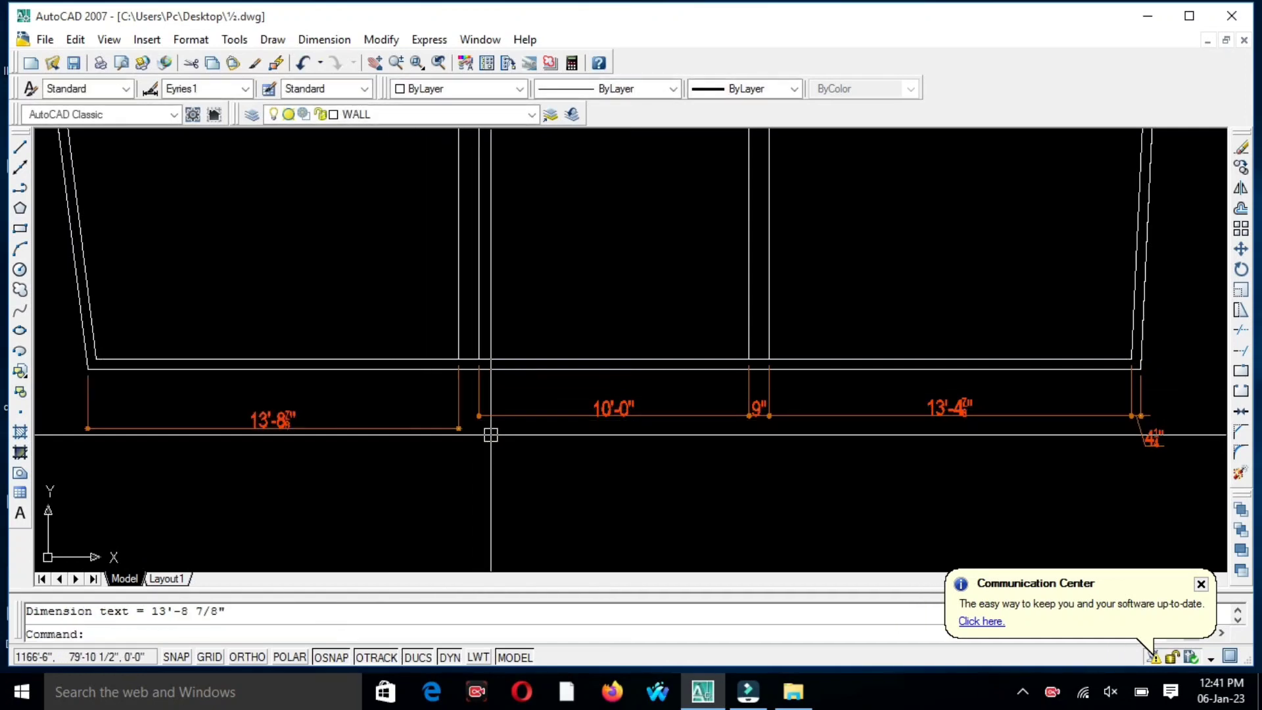
Erase the old dimensions under the middle room, the second partition and the right room.
click(487, 416)
key(Delete)
click(756, 406)
key(Delete)
click(777, 419)
key(Delete)
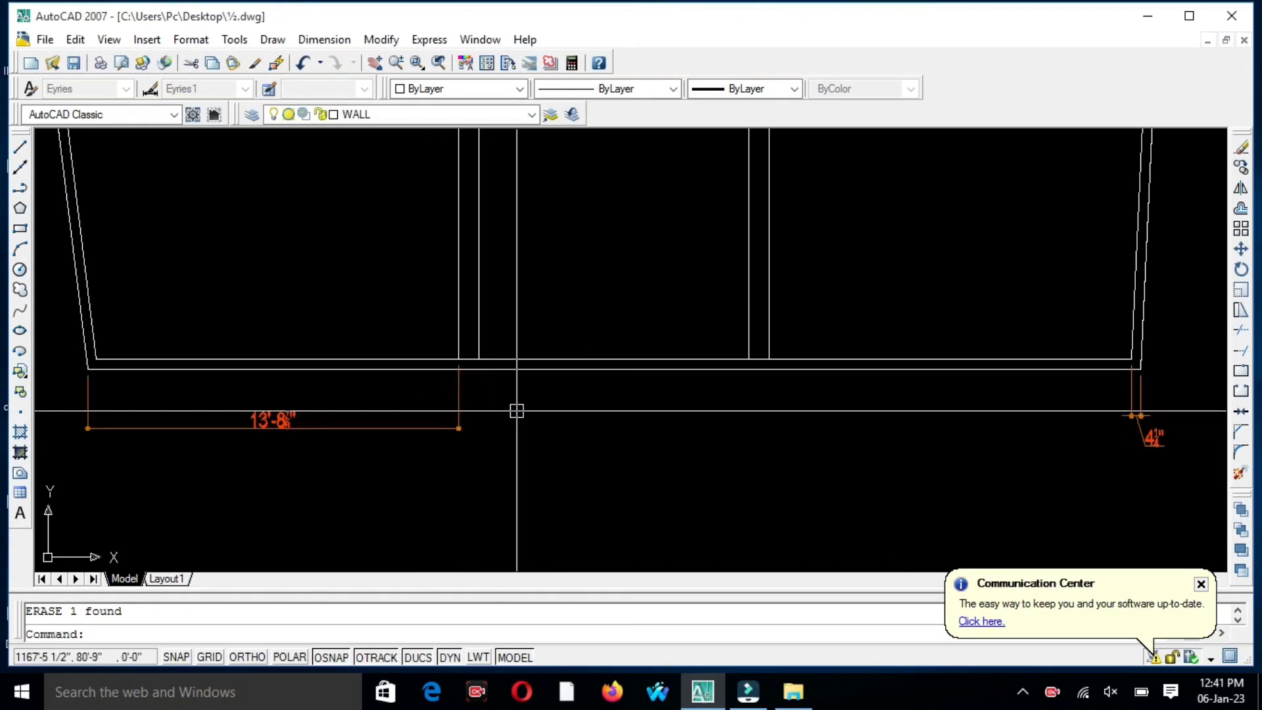
Continue the dimension chain from the leftmost dimension across the first partition, the middle room and the second partition, ending the command.
text(dco)
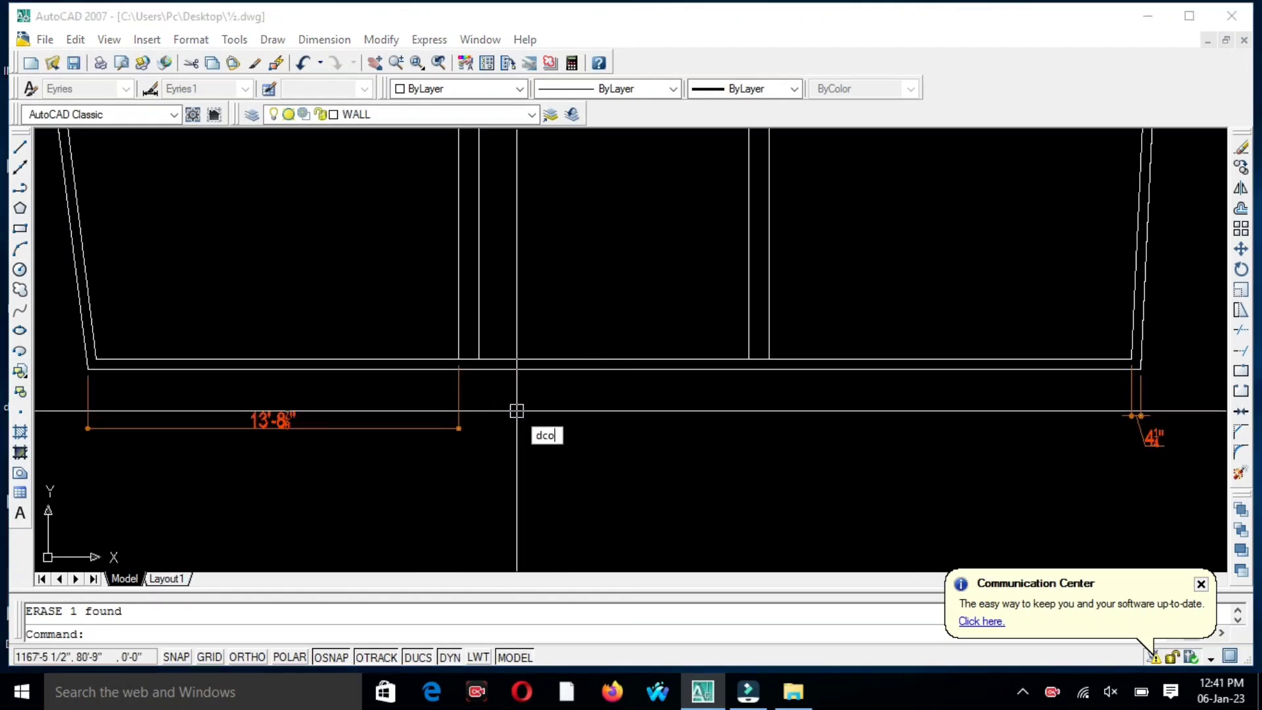
key(Return)
scroll(461, 390, up, 2)
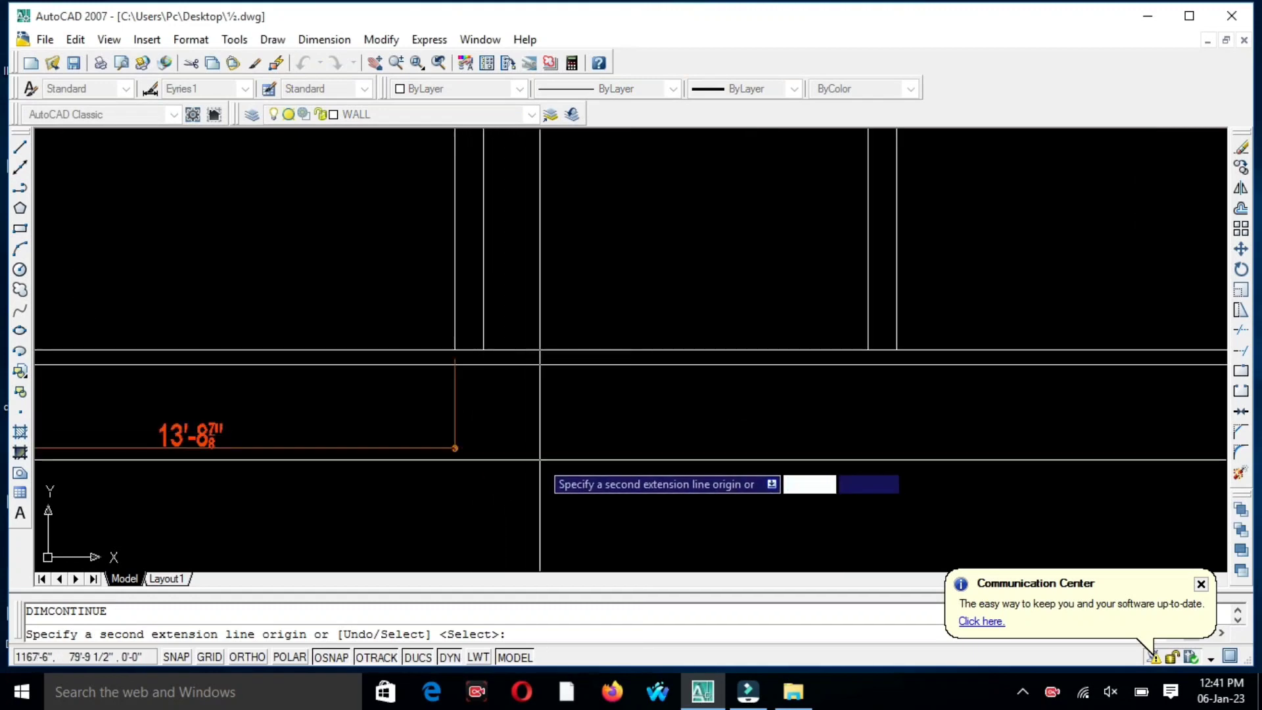
click(483, 349)
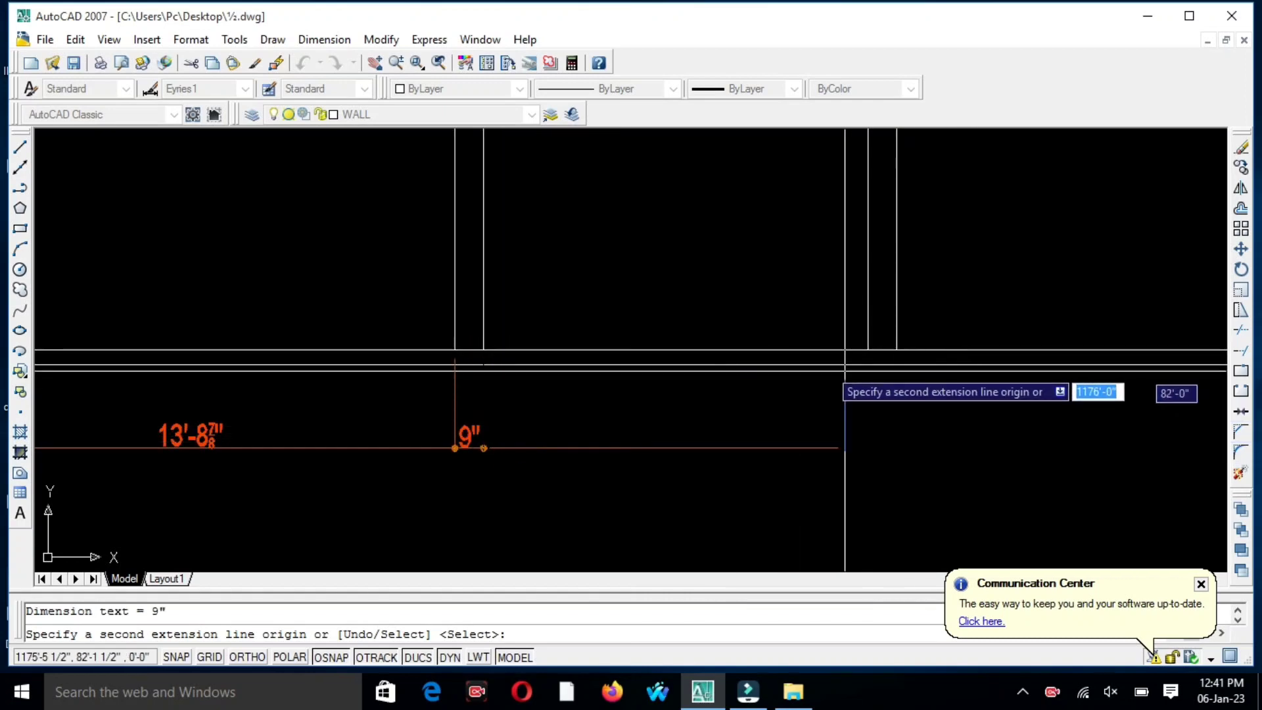
click(868, 350)
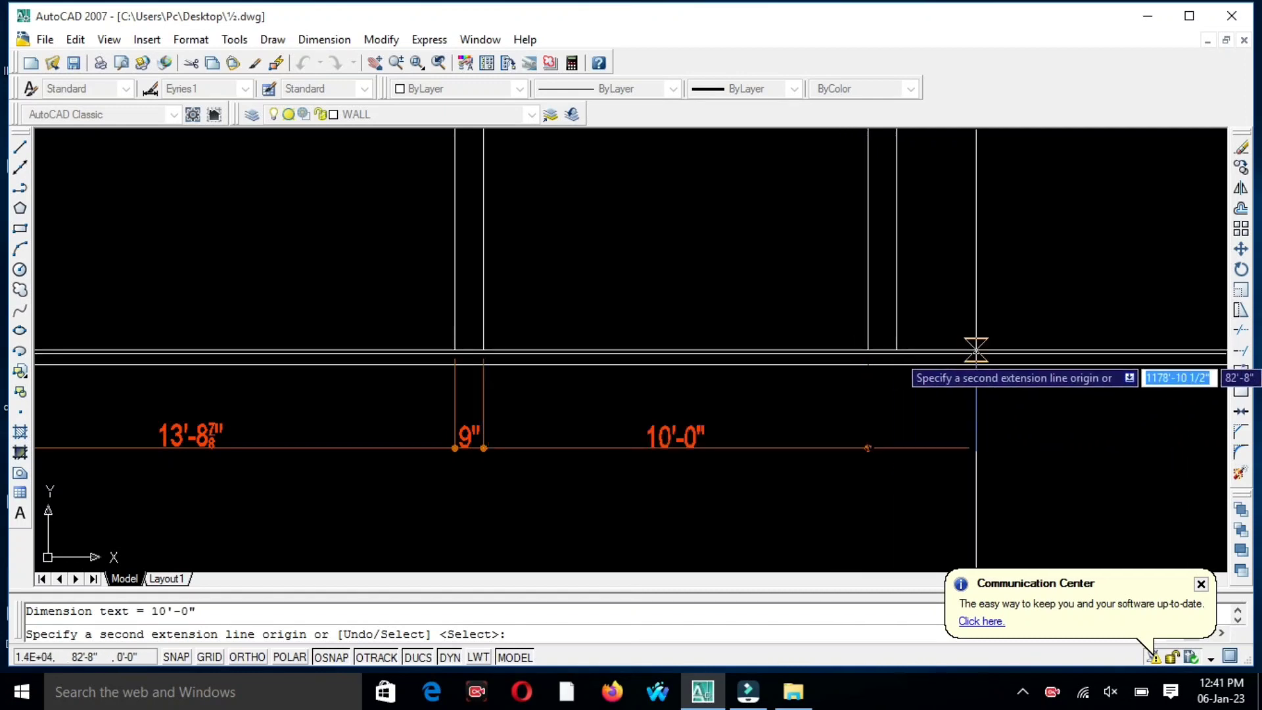
click(896, 349)
middle_drag(968, 447, 698, 434)
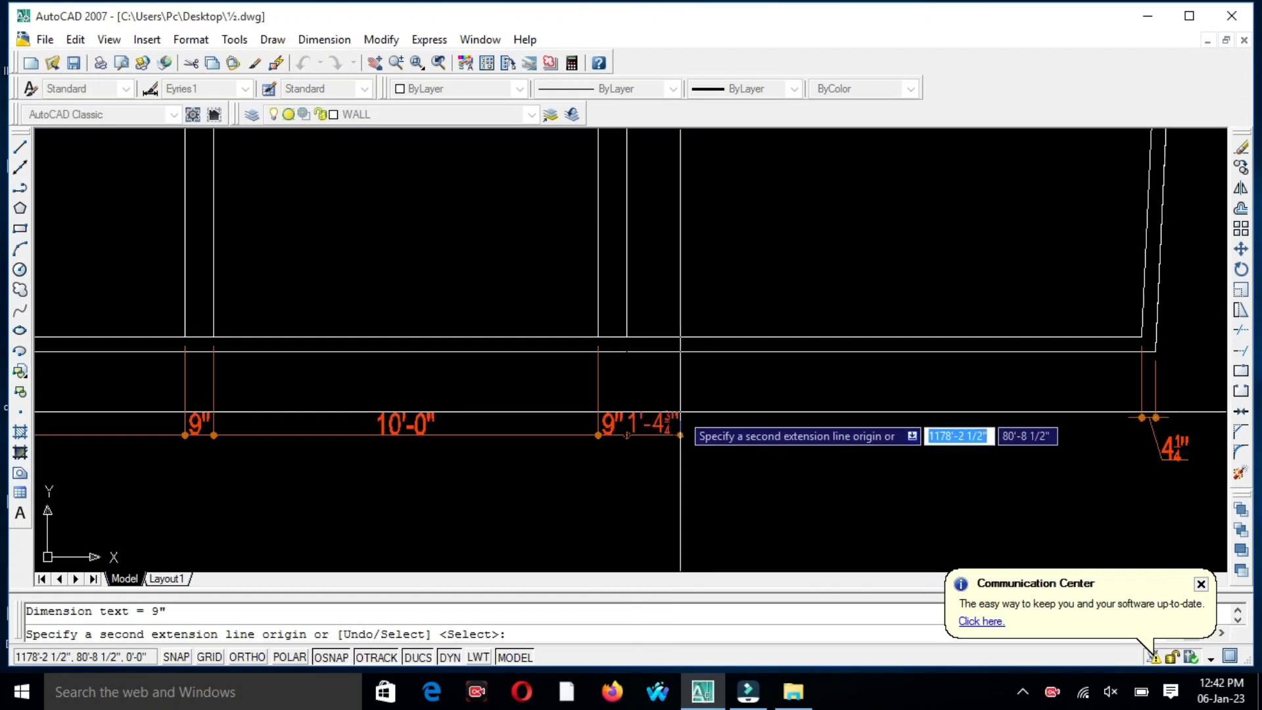
key(Escape)
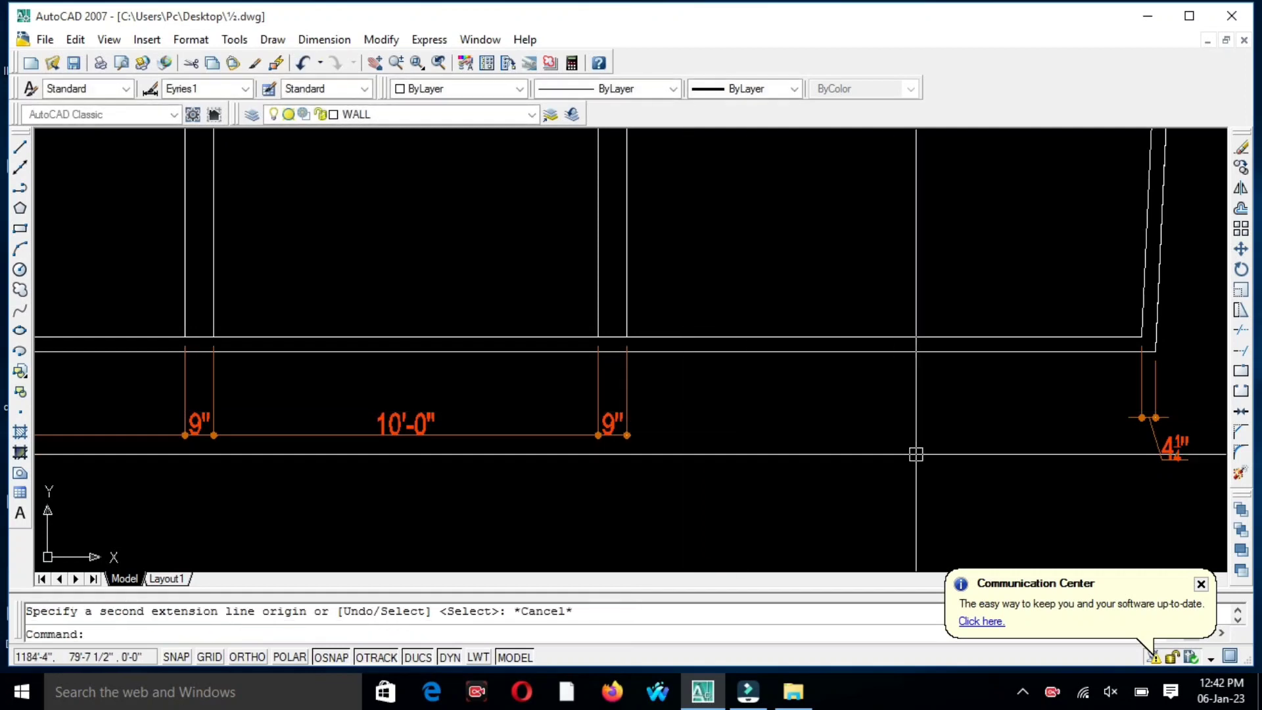
Erase the old dimension at the lower-right wall corner and continue the chain from the second partition to the outer lower-right corner.
click(1152, 419)
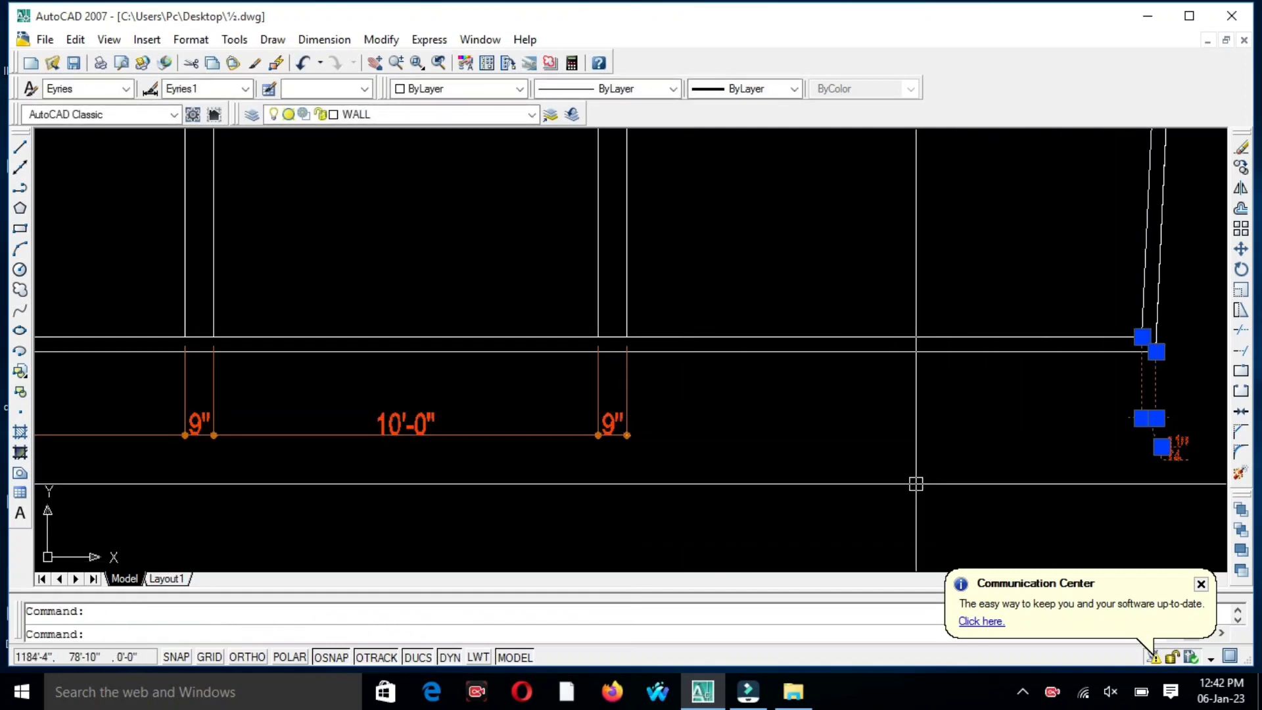
key(Delete)
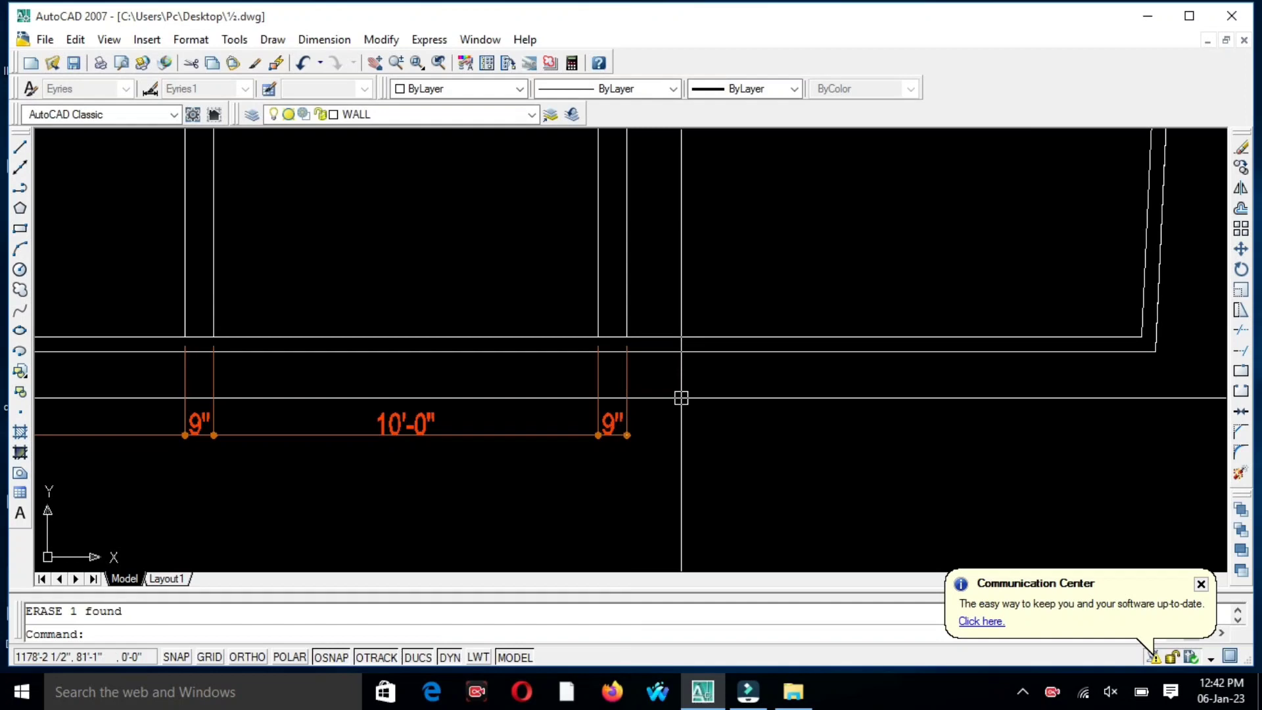
text(dc)
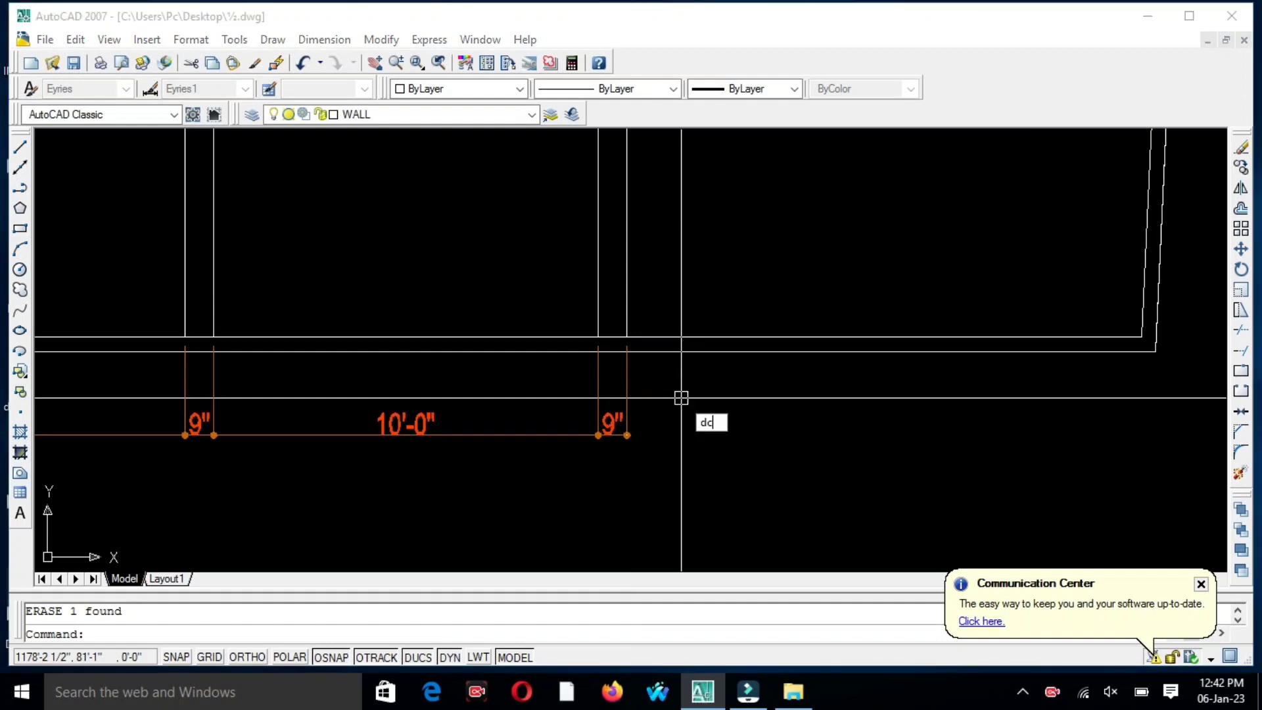
text(o)
key(Return)
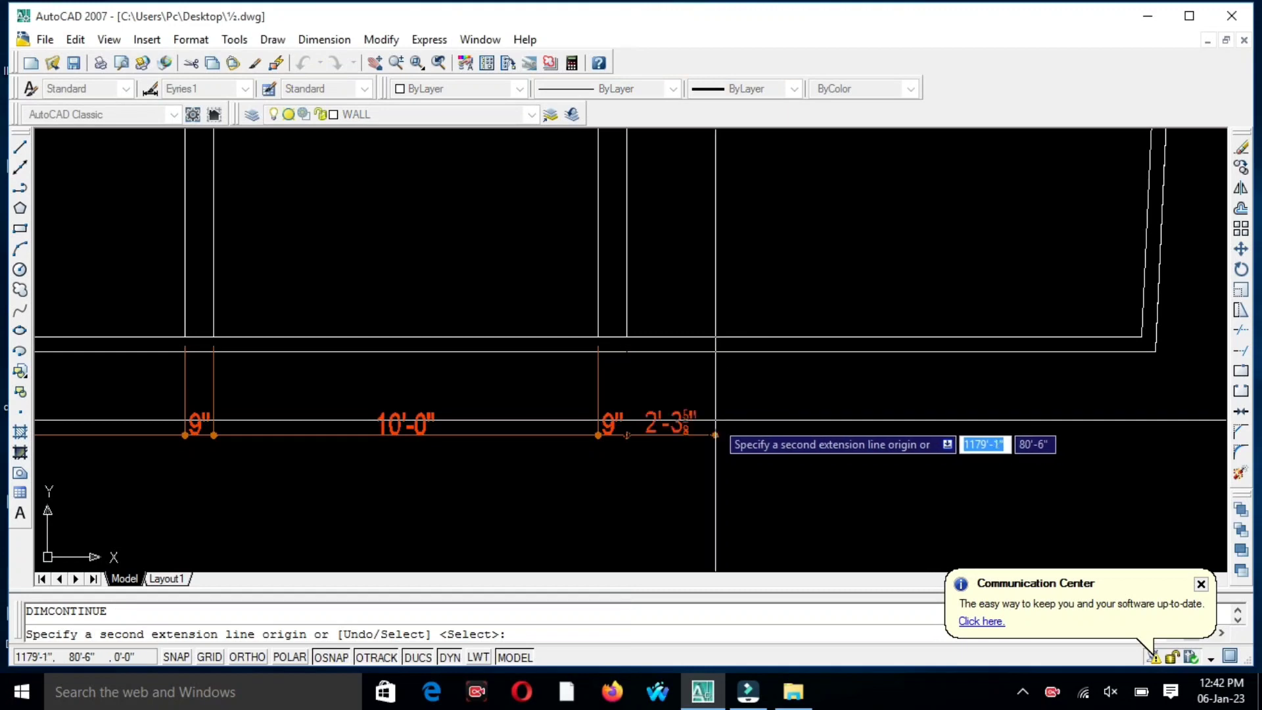
key(Return)
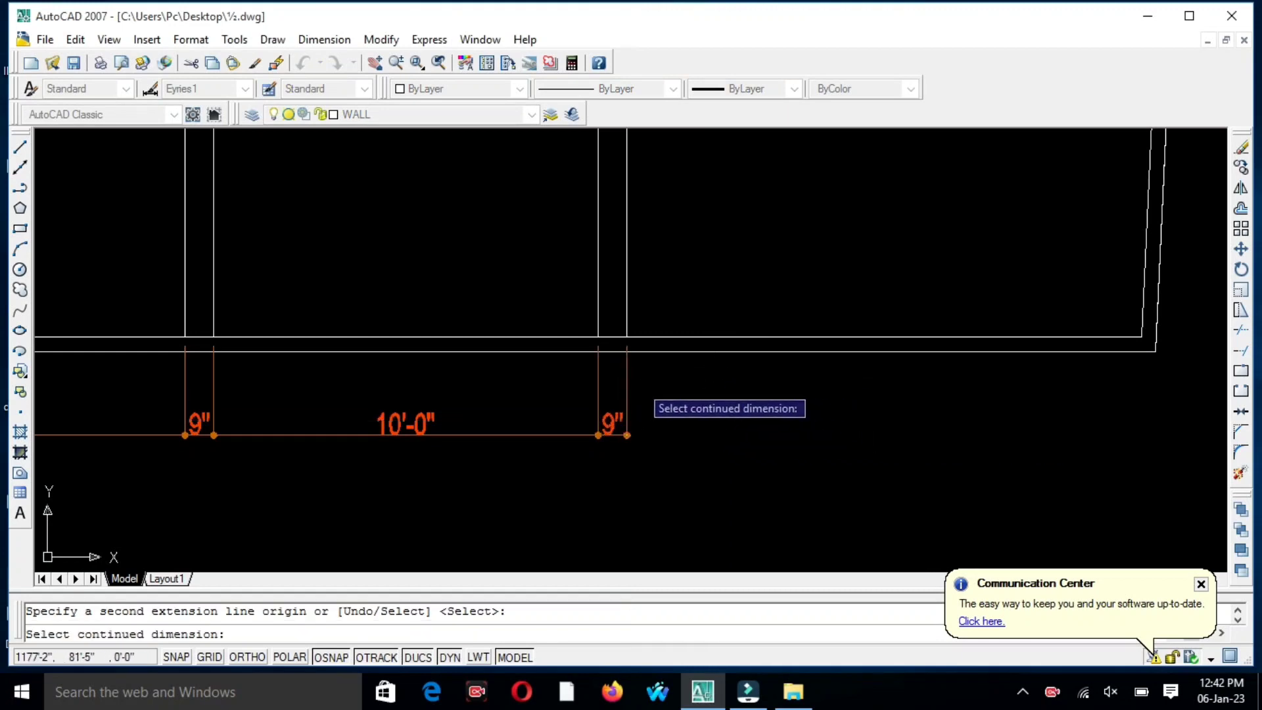
click(626, 383)
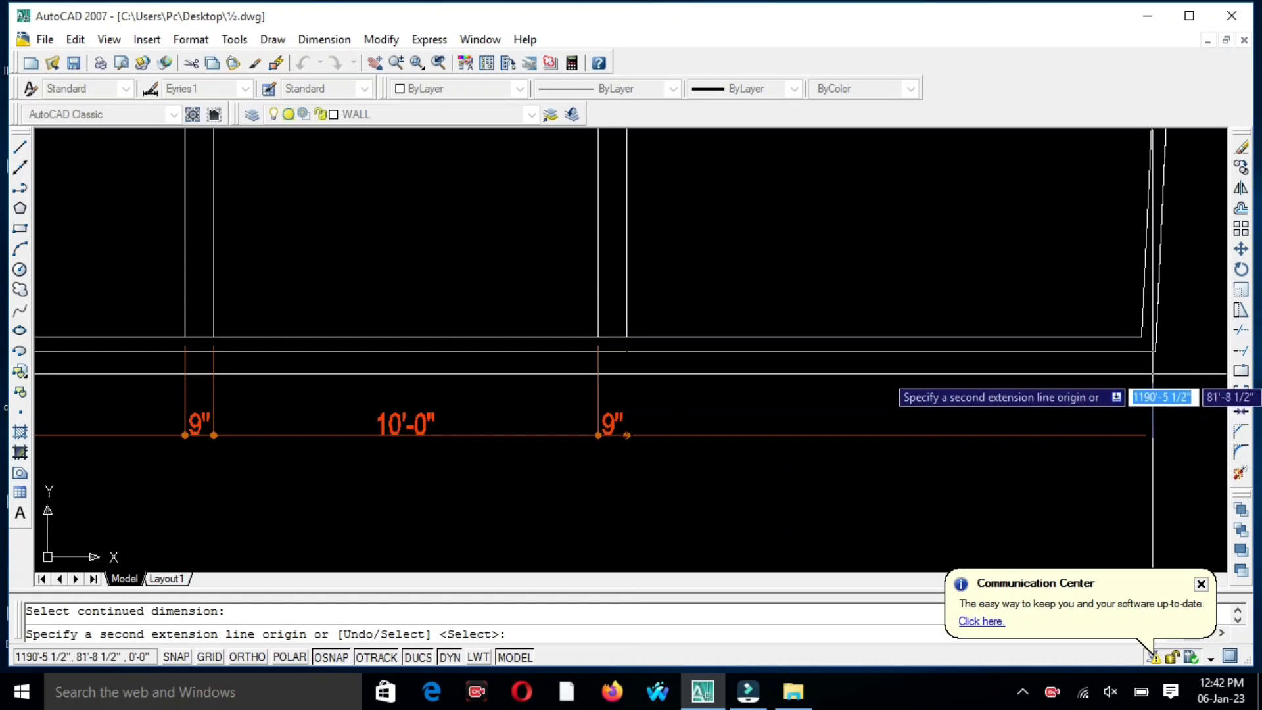
click(1155, 353)
key(Escape)
Continue the chain outward from the leftmost dimension's outer extension line with three freely placed dimensions of about 8'-8", 6'-4" and 1'-11 1/2".
scroll(910, 457, down, 2)
middle_drag(683, 499, 1038, 447)
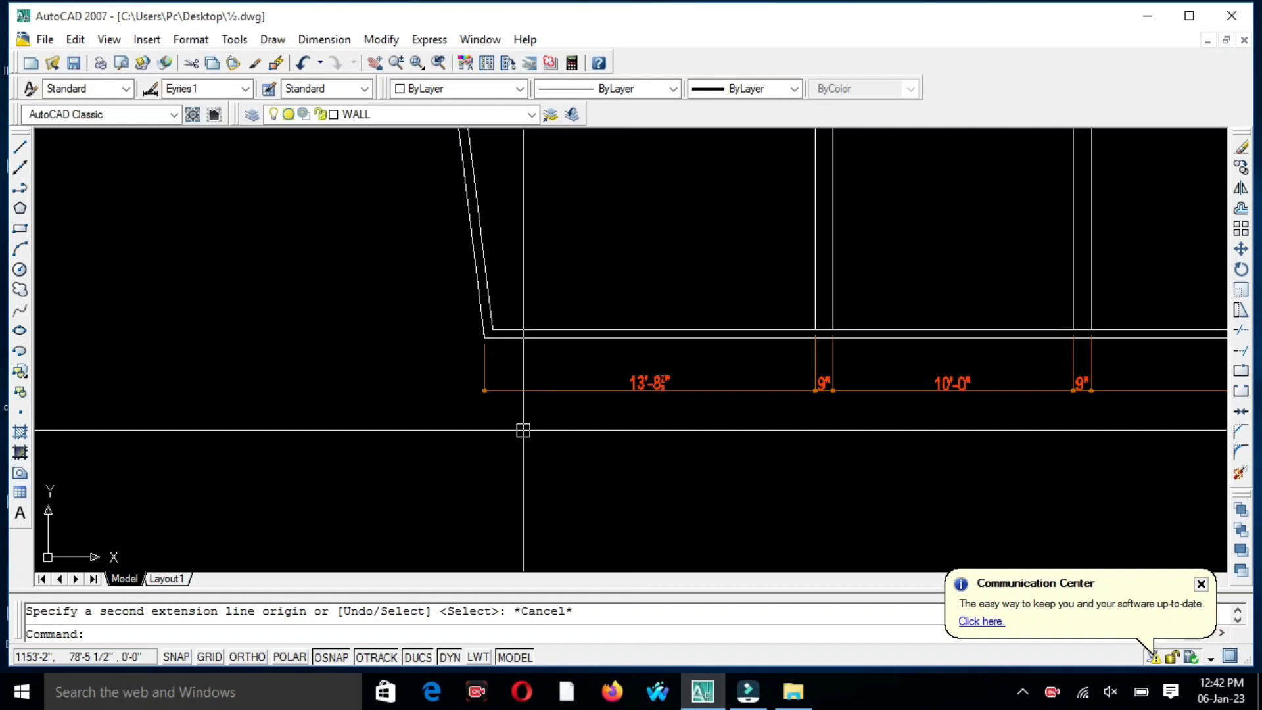
text(dco)
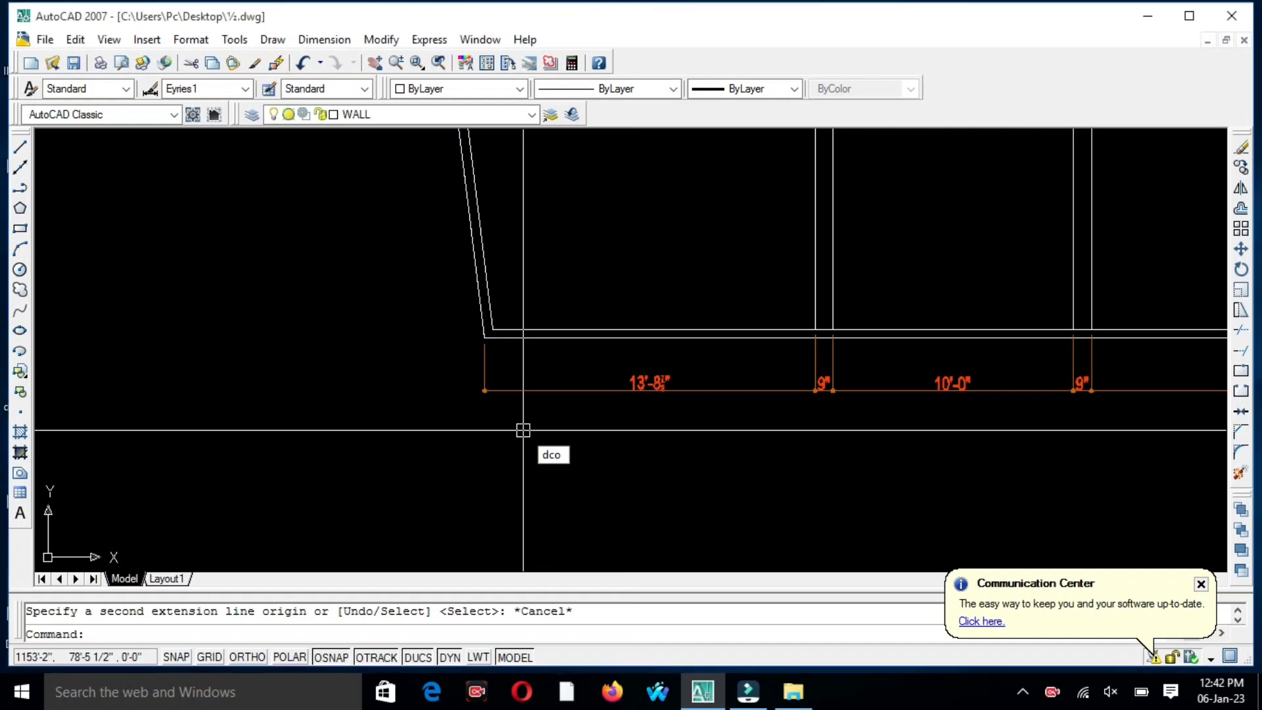
key(Return)
key(Return)
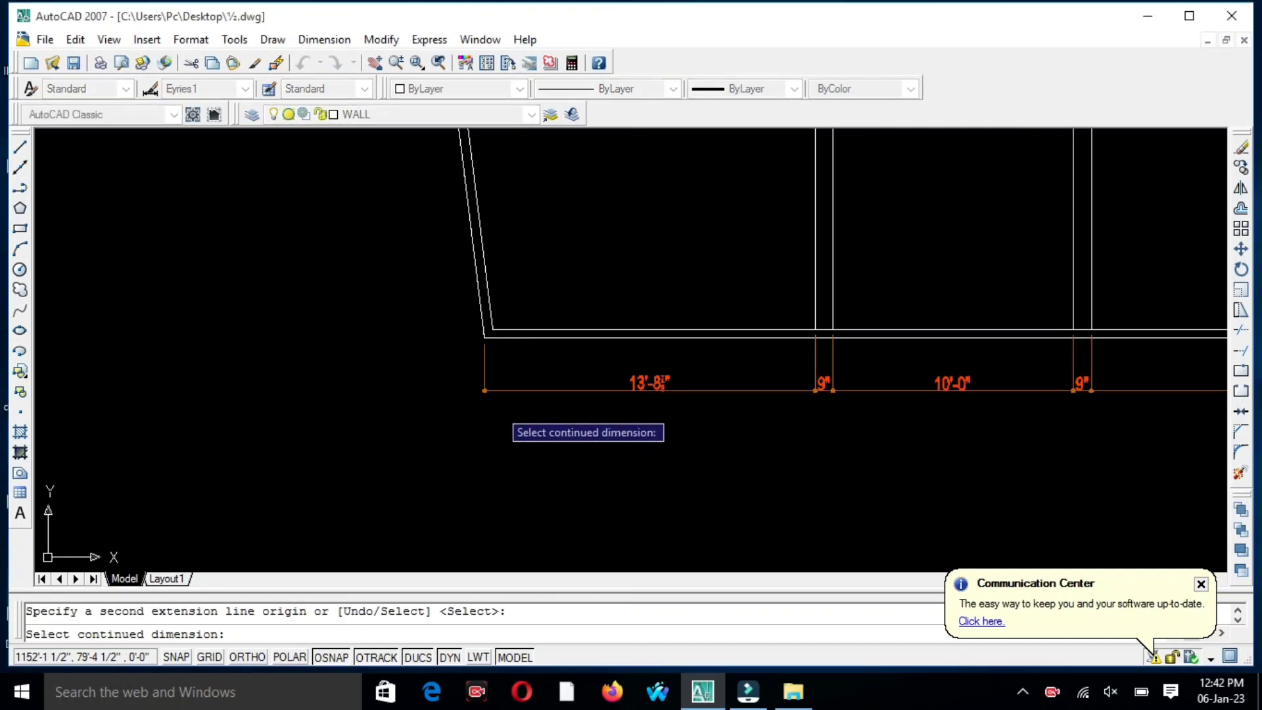
click(483, 371)
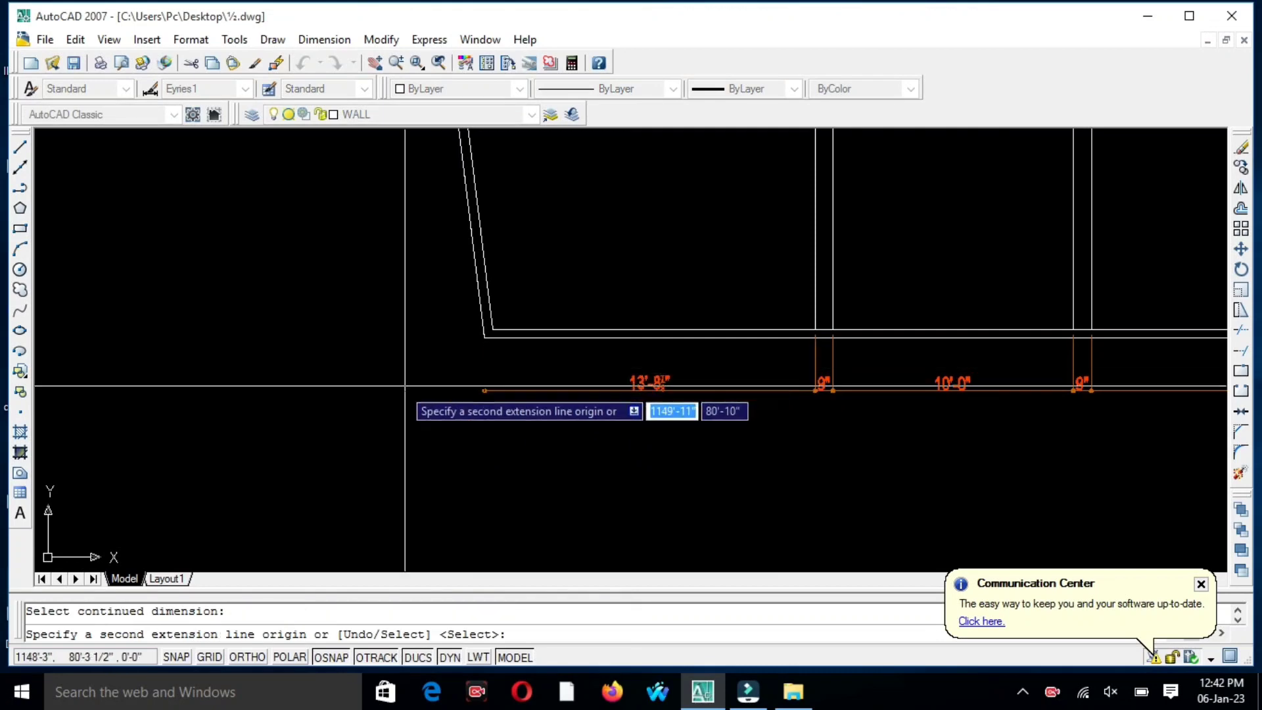
click(276, 391)
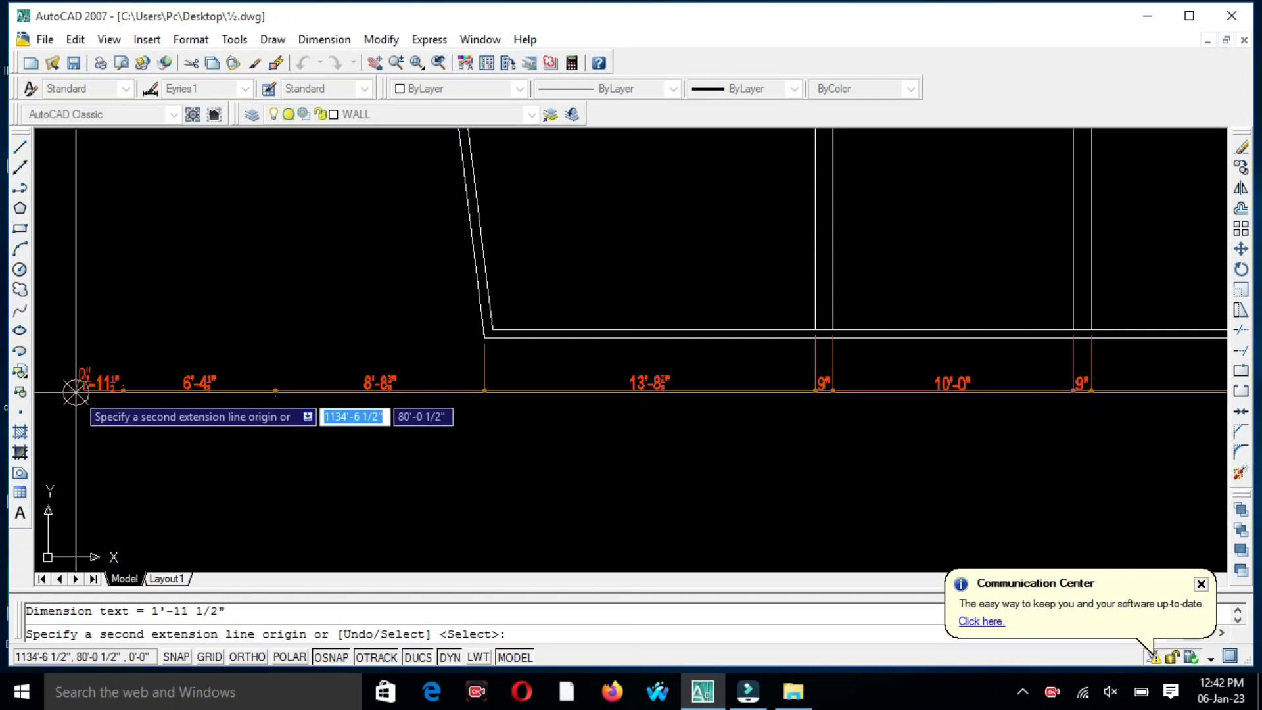
key(Escape)
Look over the upper part of the floor plan and its sloping top wall.
middle_drag(302, 273, 276, 408)
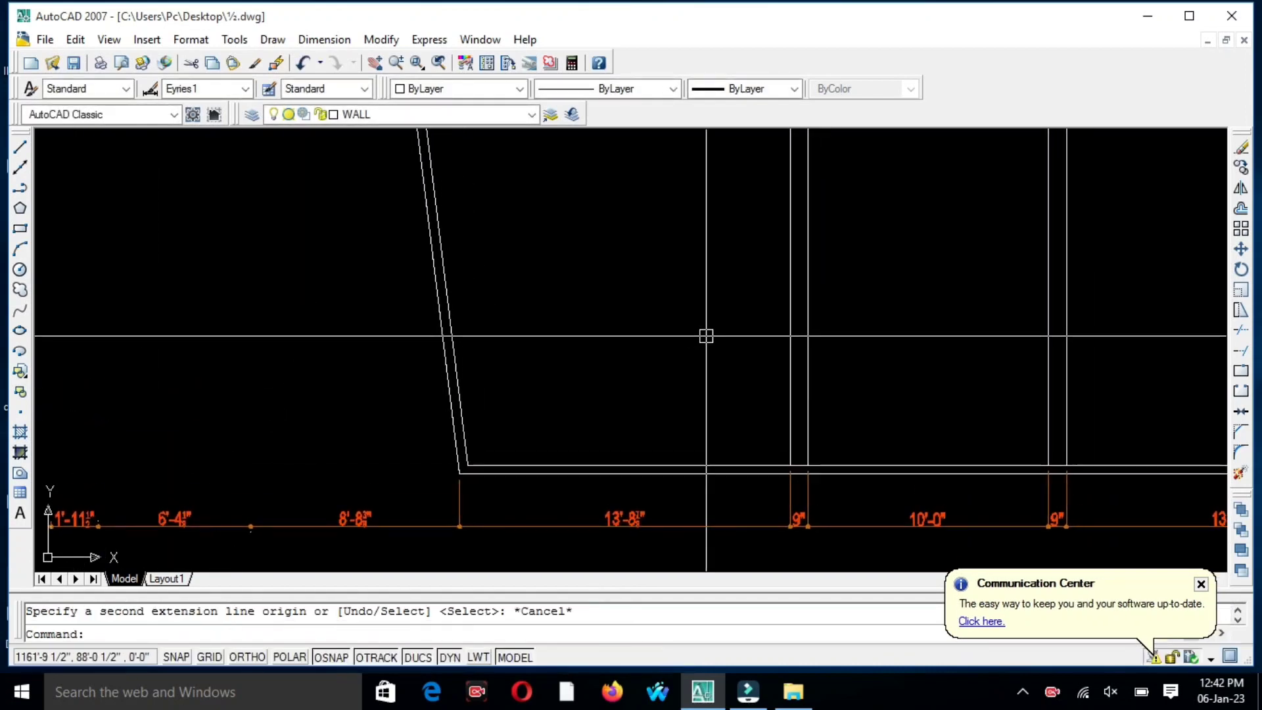
scroll(616, 385, down, 6)
mouse_move(609, 286)
middle_down()
mouse_move(616, 512)
mouse_move(587, 321)
mouse_move(589, 454)
middle_up()
scroll(558, 283, up, 4)
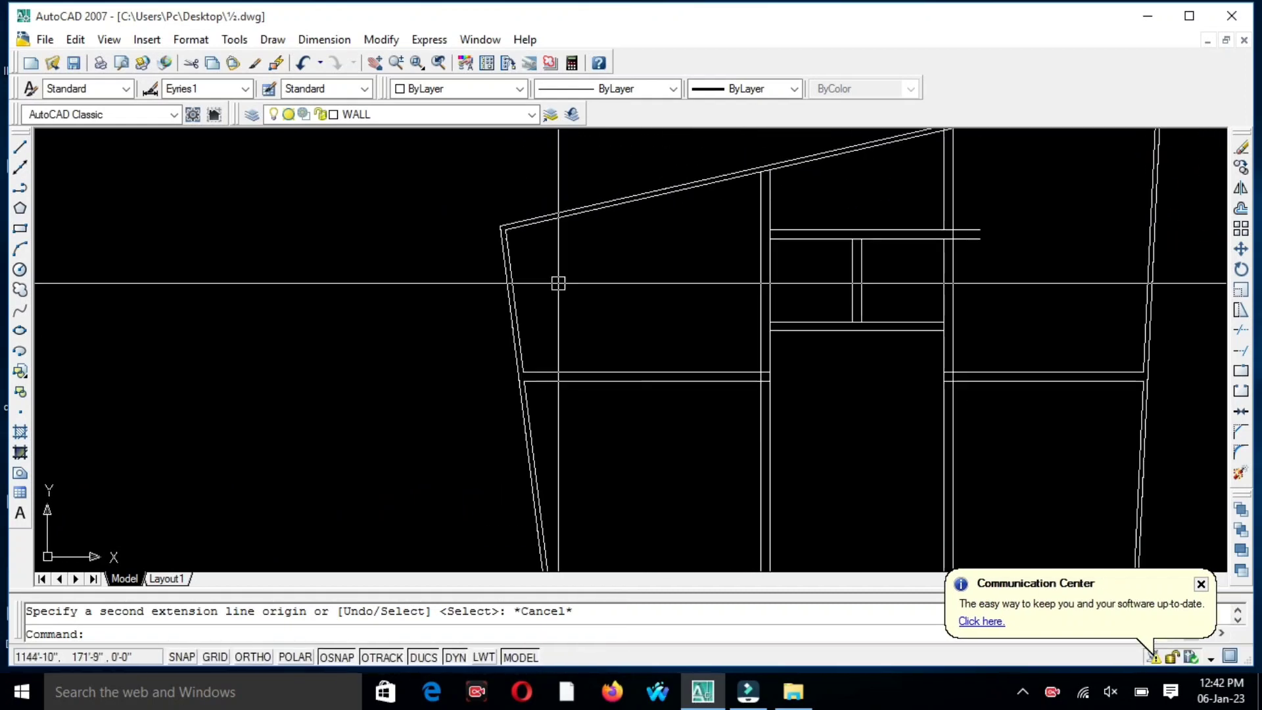
middle_drag(558, 283, 476, 307)
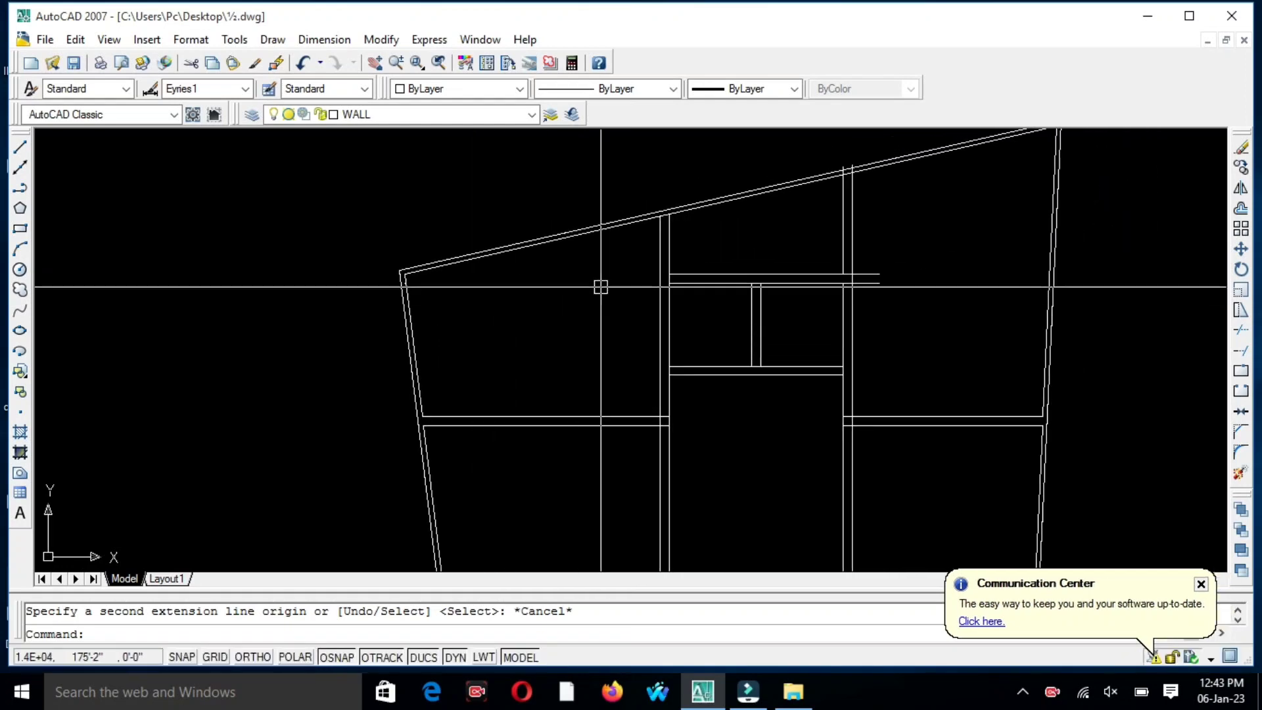
middle_drag(598, 288, 456, 338)
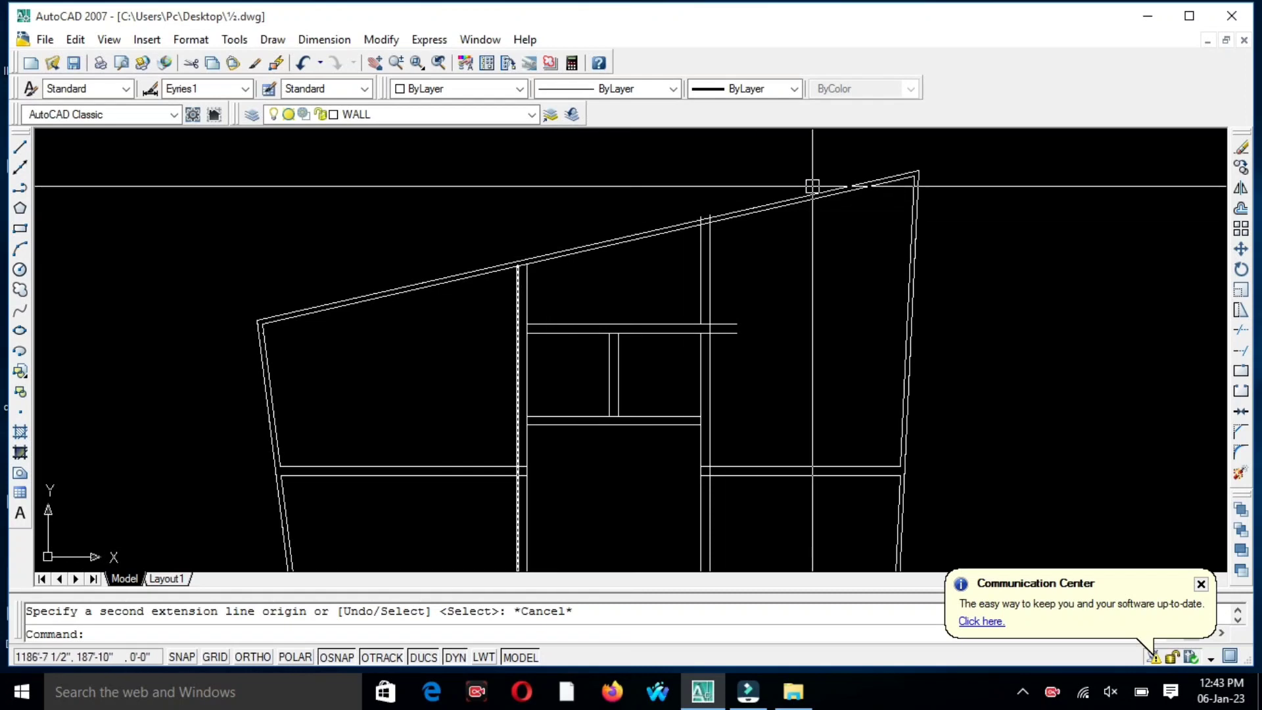
scroll(371, 338, down, 4)
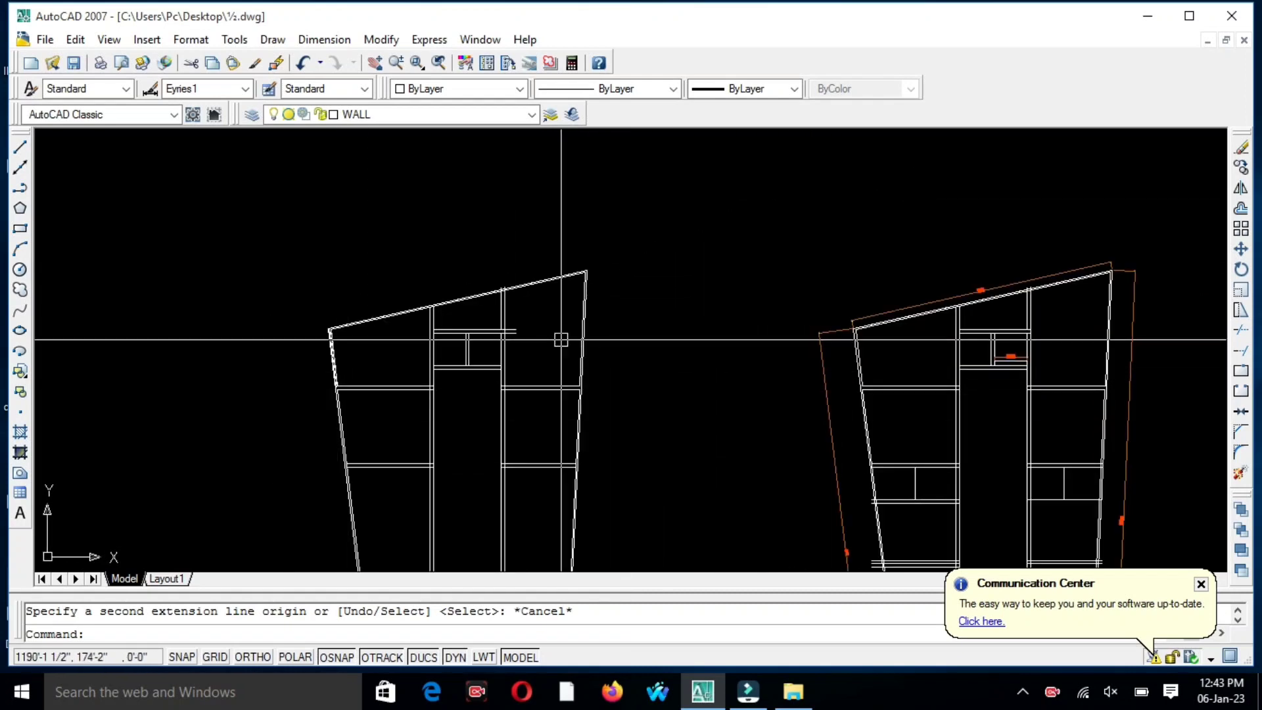
Add an aligned dimension above the sloping top wall from the outer upper-left corner to the first partition's left face.
scroll(569, 365, up, 2)
scroll(229, 330, up, 3)
scroll(233, 238, up, 3)
middle_drag(318, 211, 274, 321)
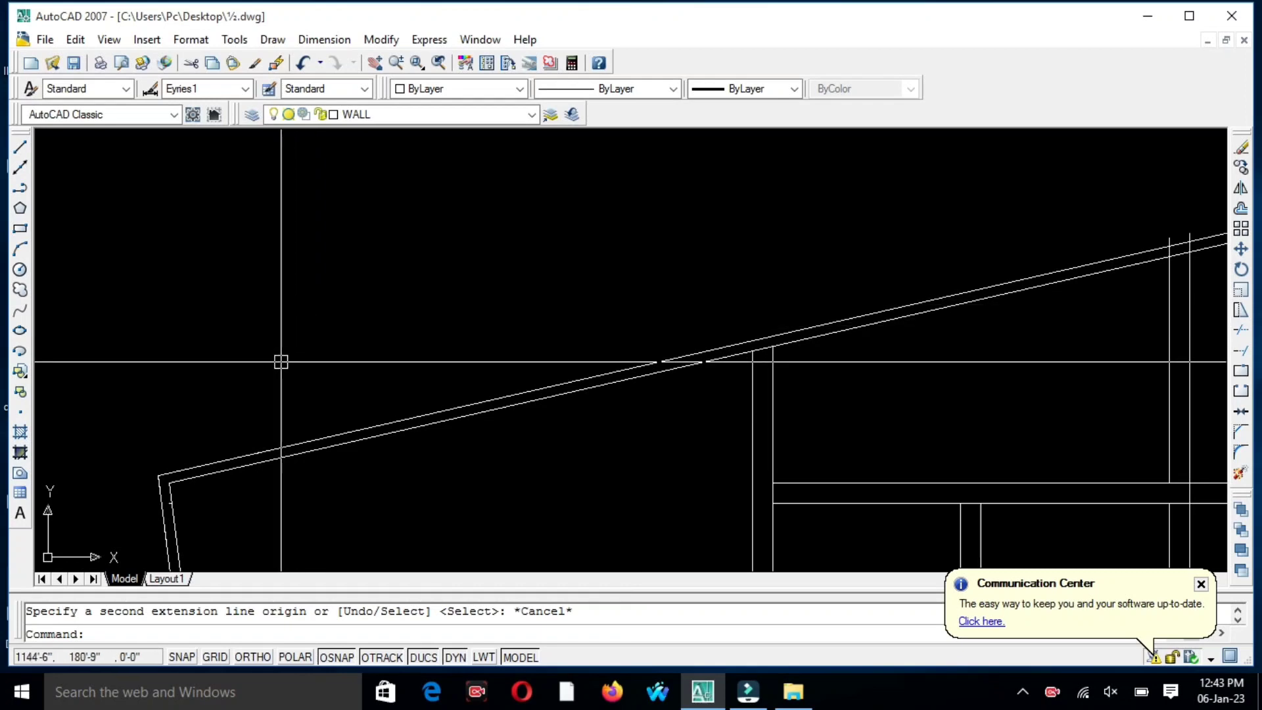
middle_drag(281, 361, 420, 319)
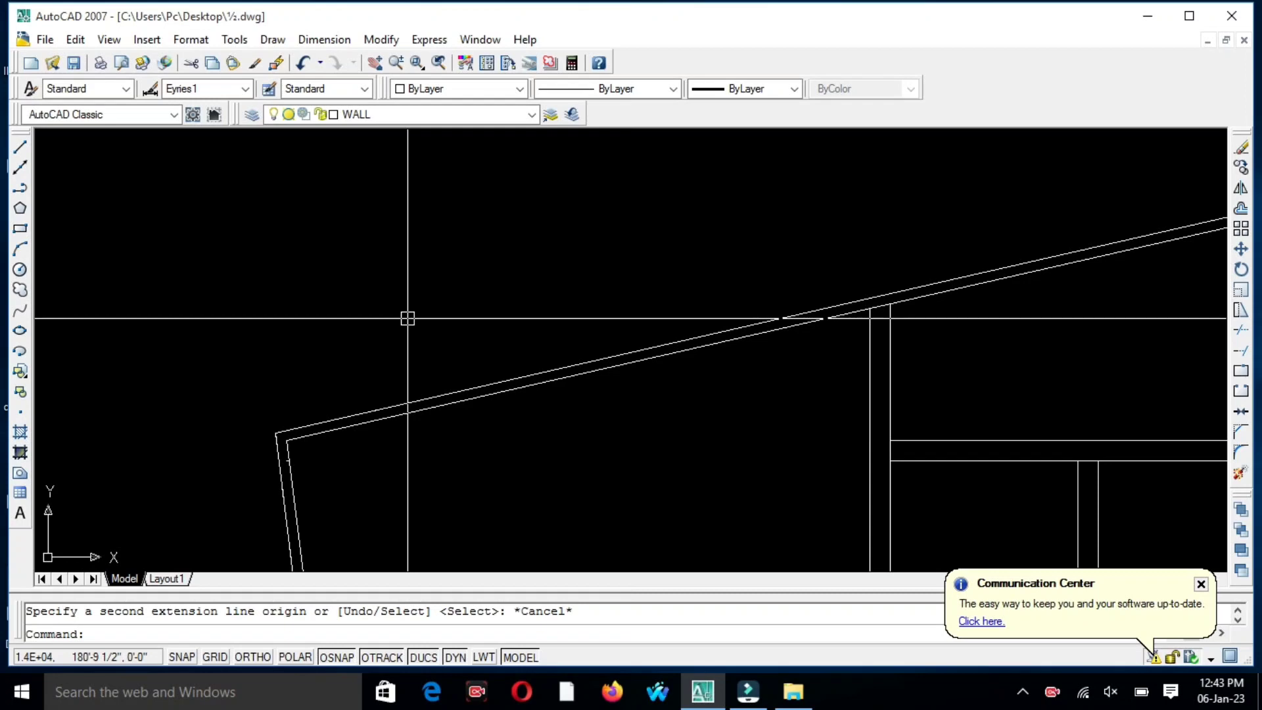
text(dal)
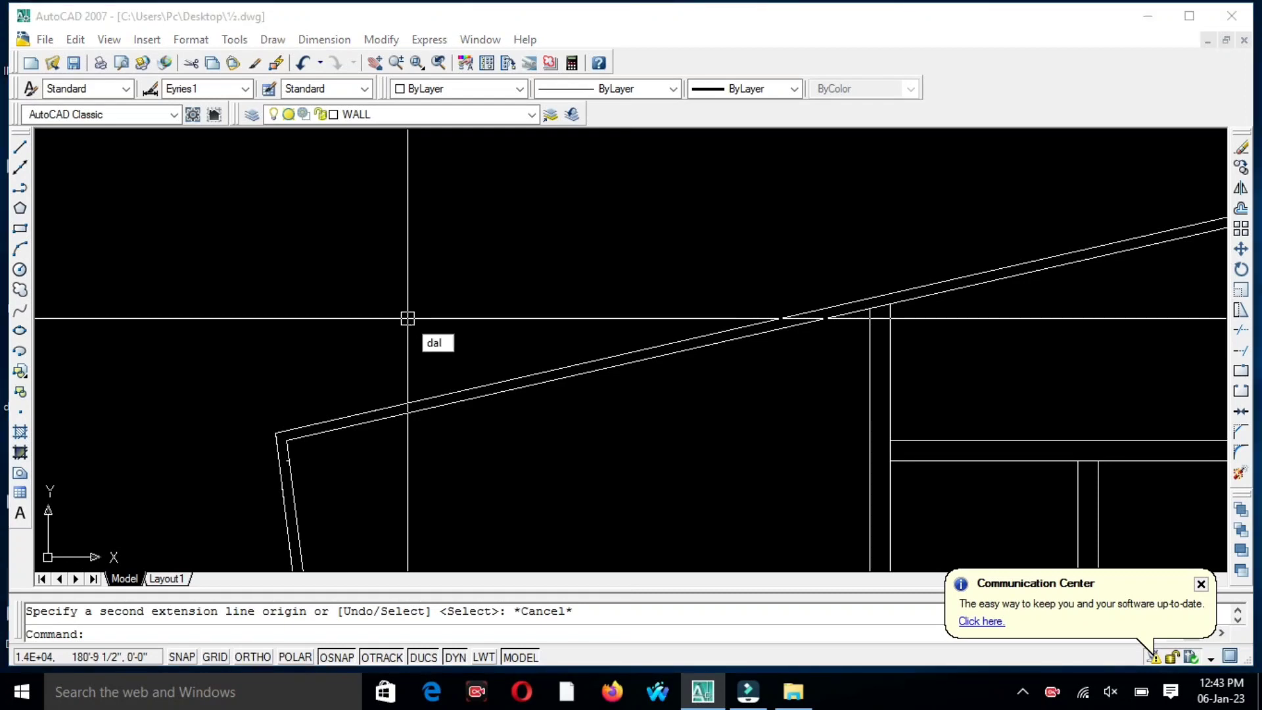
key(Return)
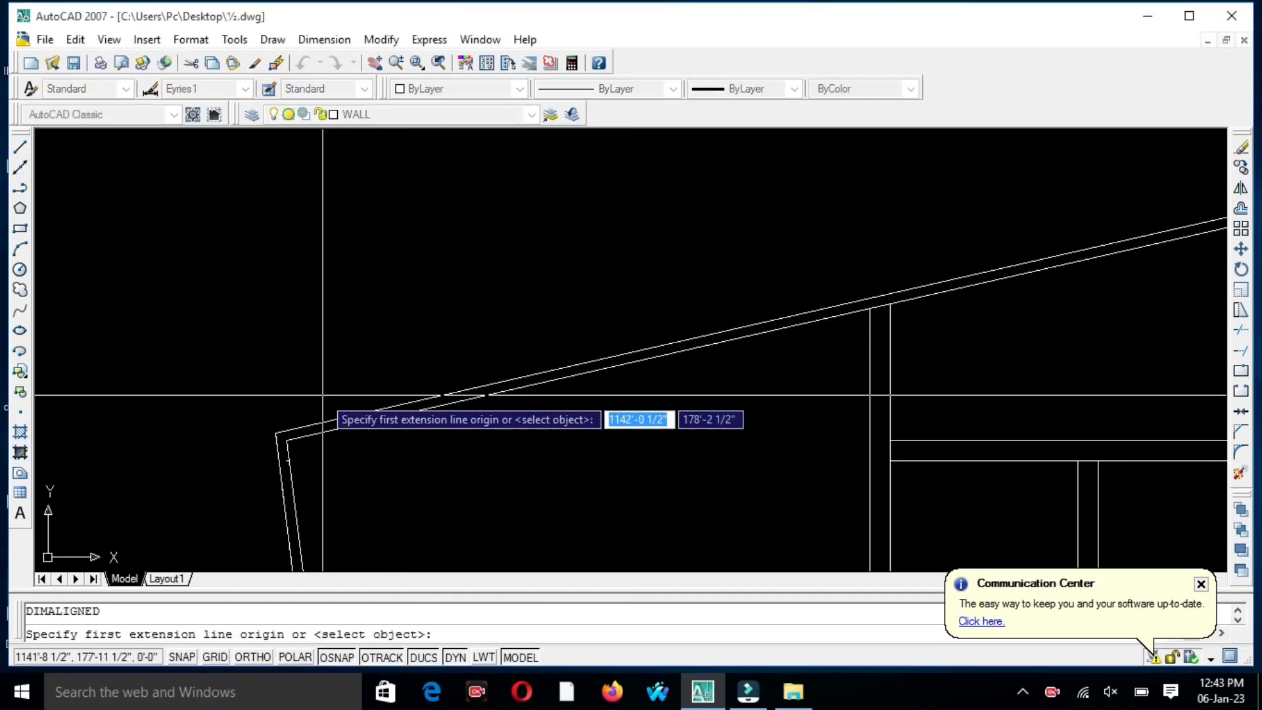
click(262, 436)
scroll(362, 370, down, 2)
click(1052, 238)
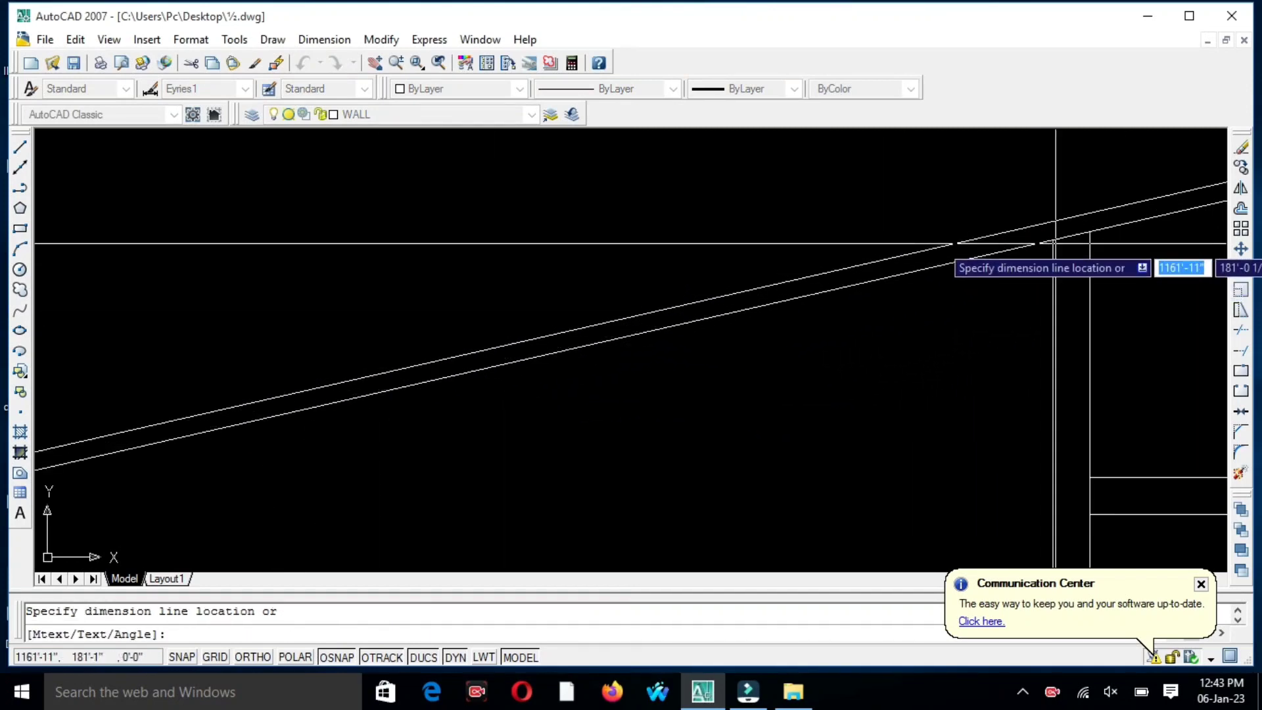
click(834, 216)
Add an aligned dimension across the first partition's thickness at the sloping top wall, in line with the previous dimension.
middle_drag(868, 217, 580, 276)
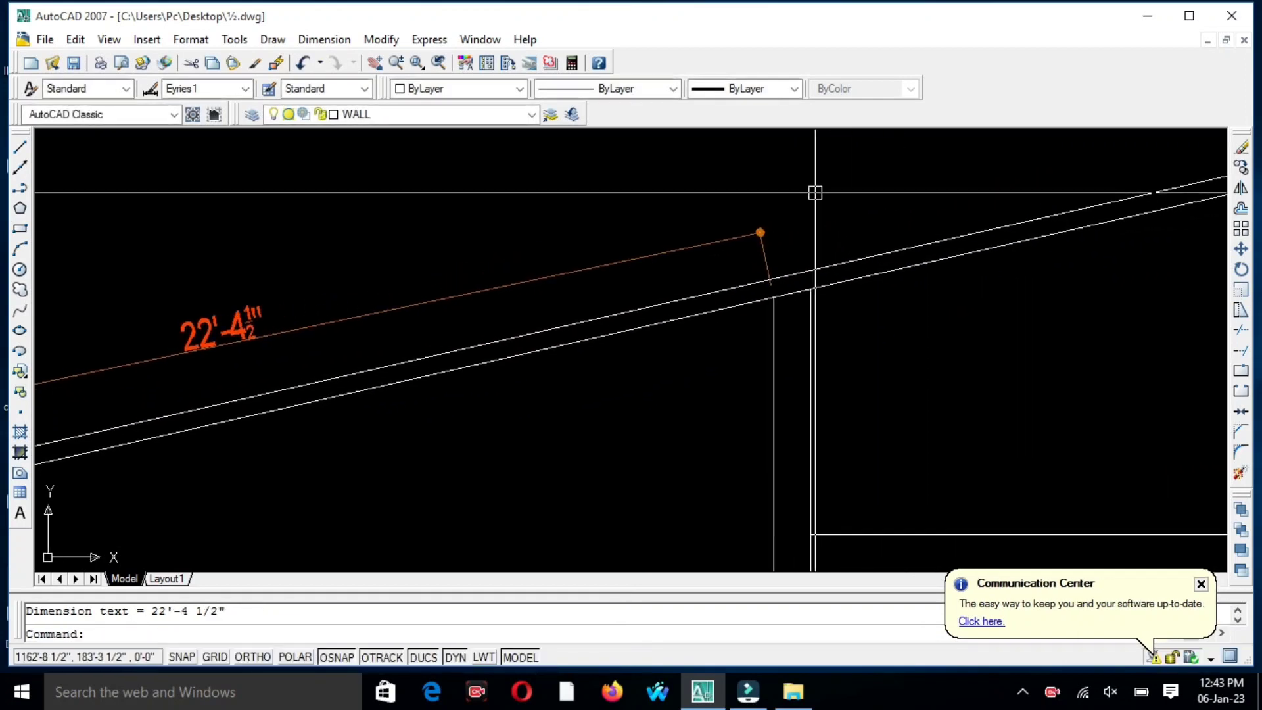
text(d)
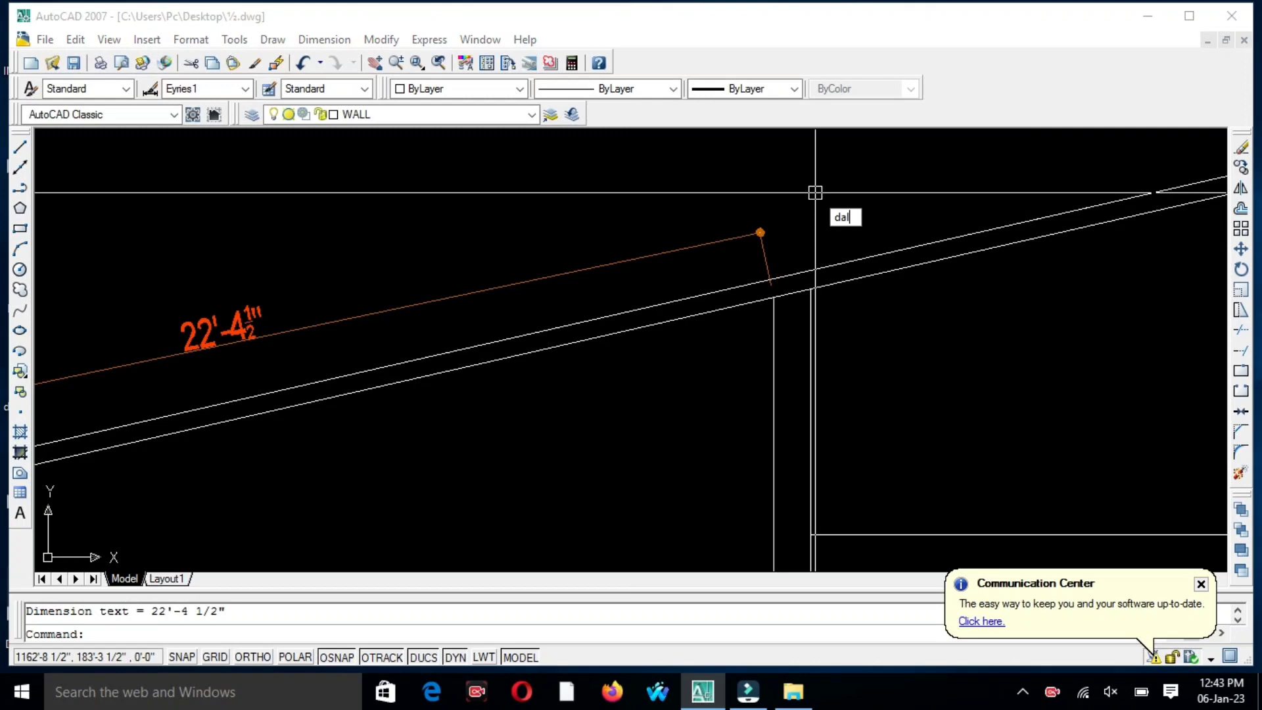
text(al)
key(Escape)
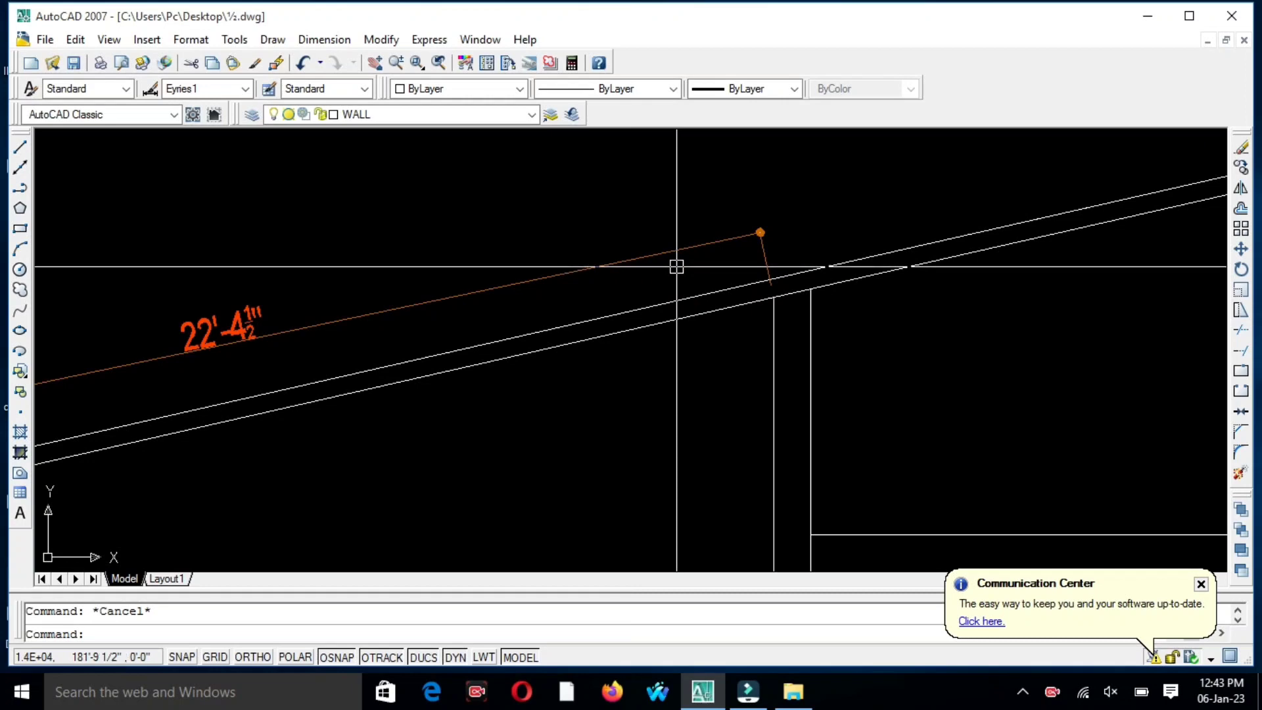
key(Return)
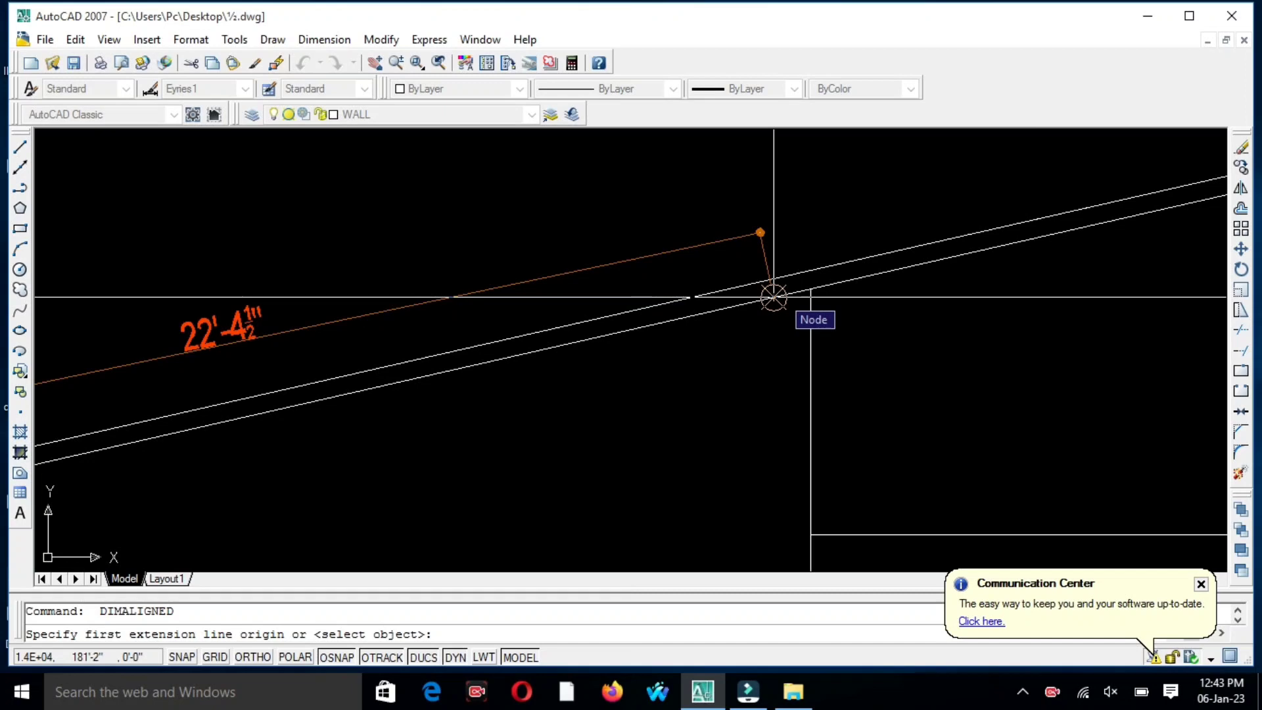
click(773, 298)
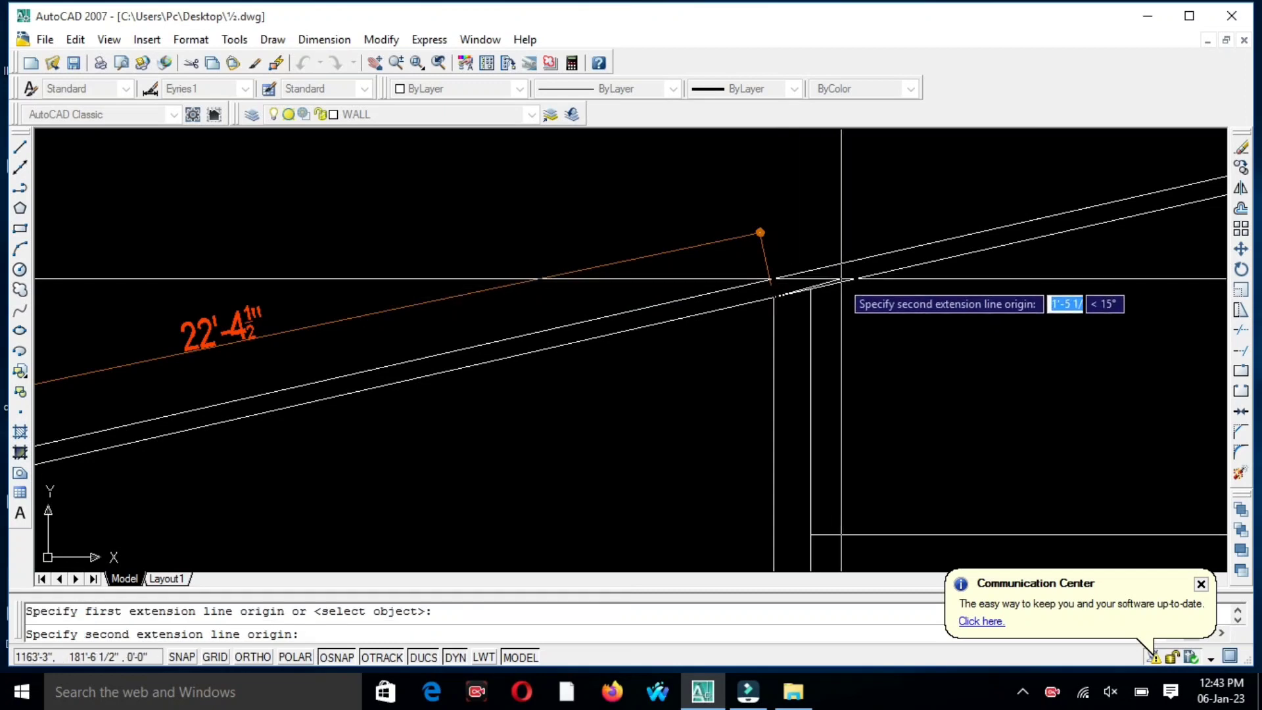
click(798, 289)
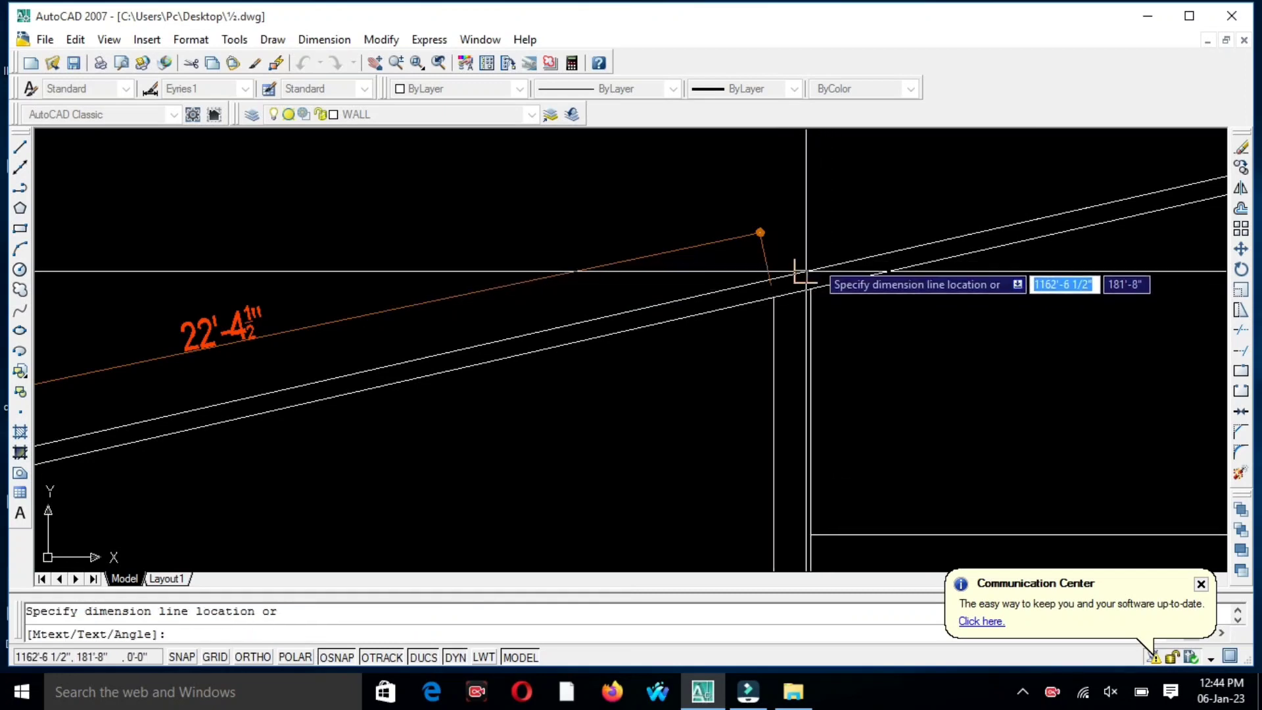
click(803, 221)
Continue the aligned chain along the sloping top wall from the first partition to the second partition's left face, and across its thickness.
middle_drag(822, 217, 612, 262)
text(d)
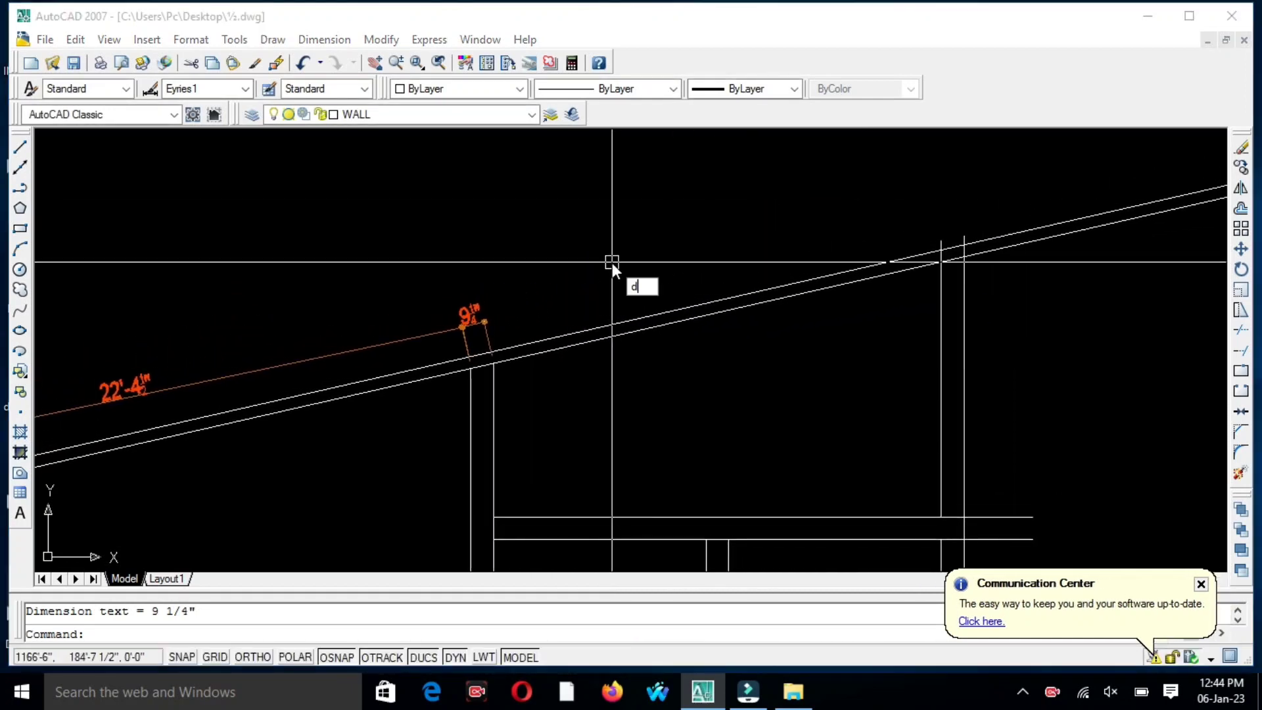
text(co)
key(Return)
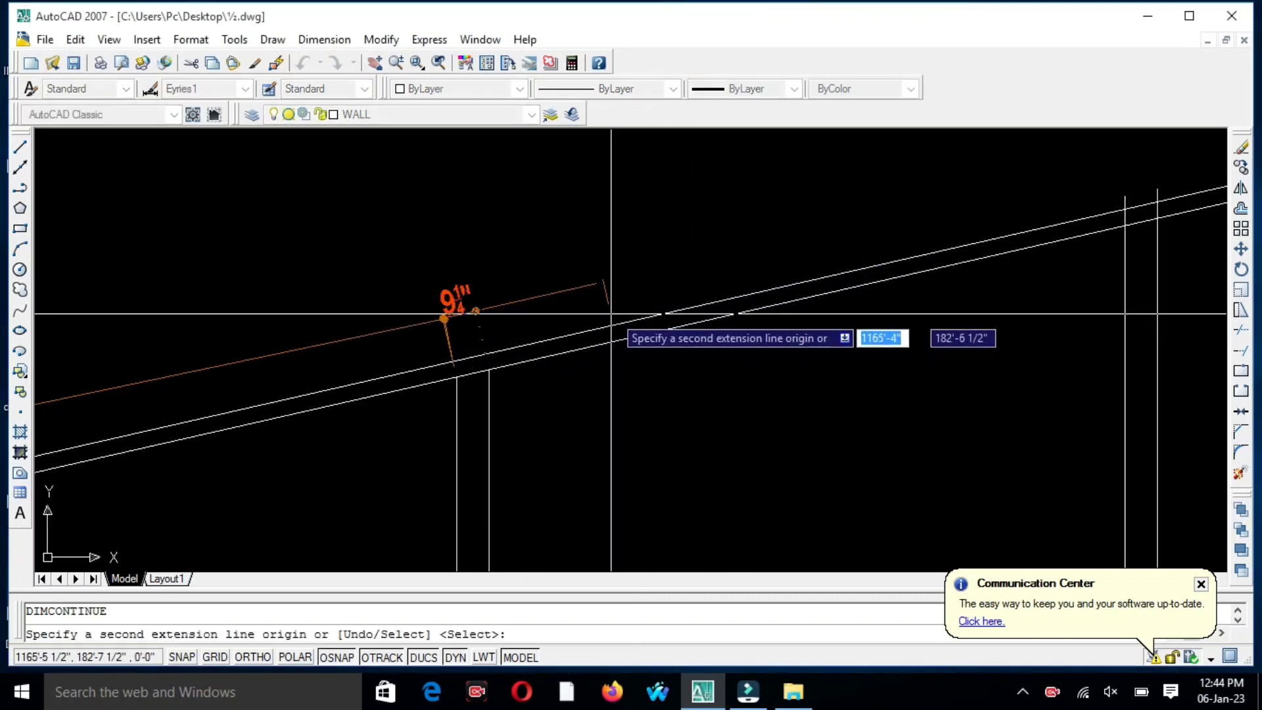
middle_drag(723, 283, 507, 324)
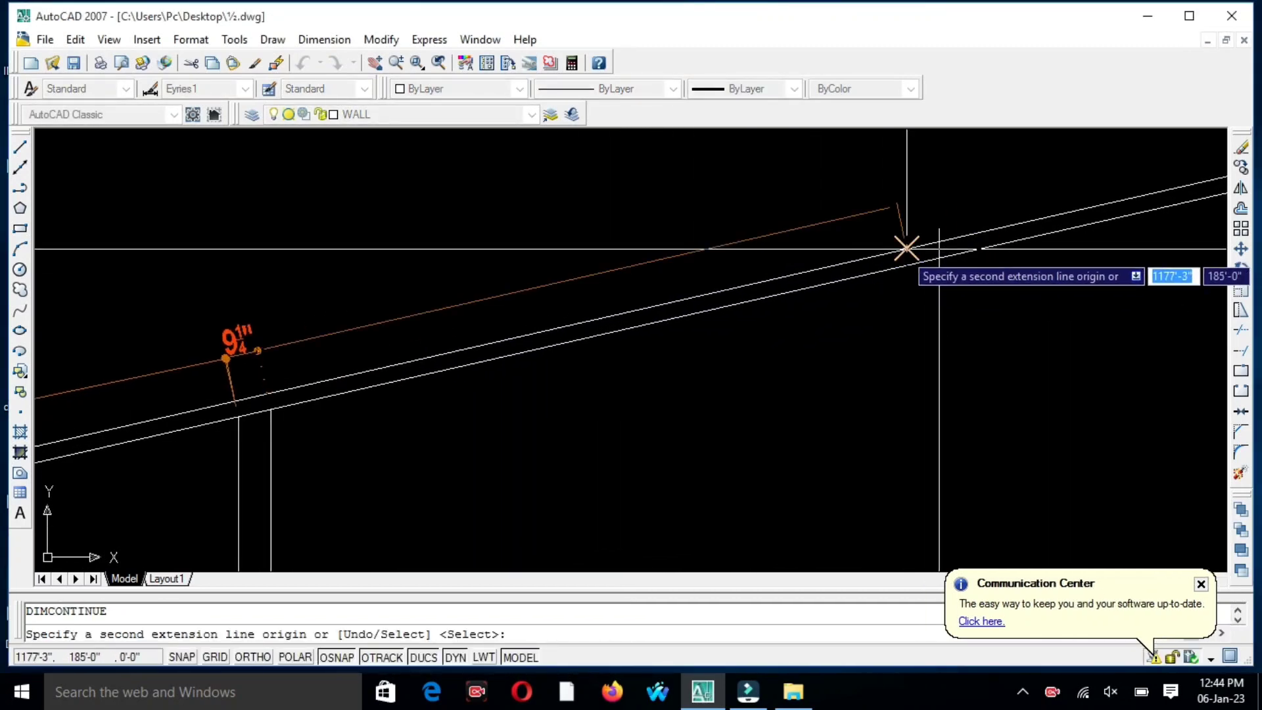
click(906, 248)
click(939, 242)
Extend the sloping top wall's dimension chain to the right outer wall's inner face and on to the outer upper-right corner.
middle_drag(1015, 243, 672, 341)
scroll(699, 329, down, 2)
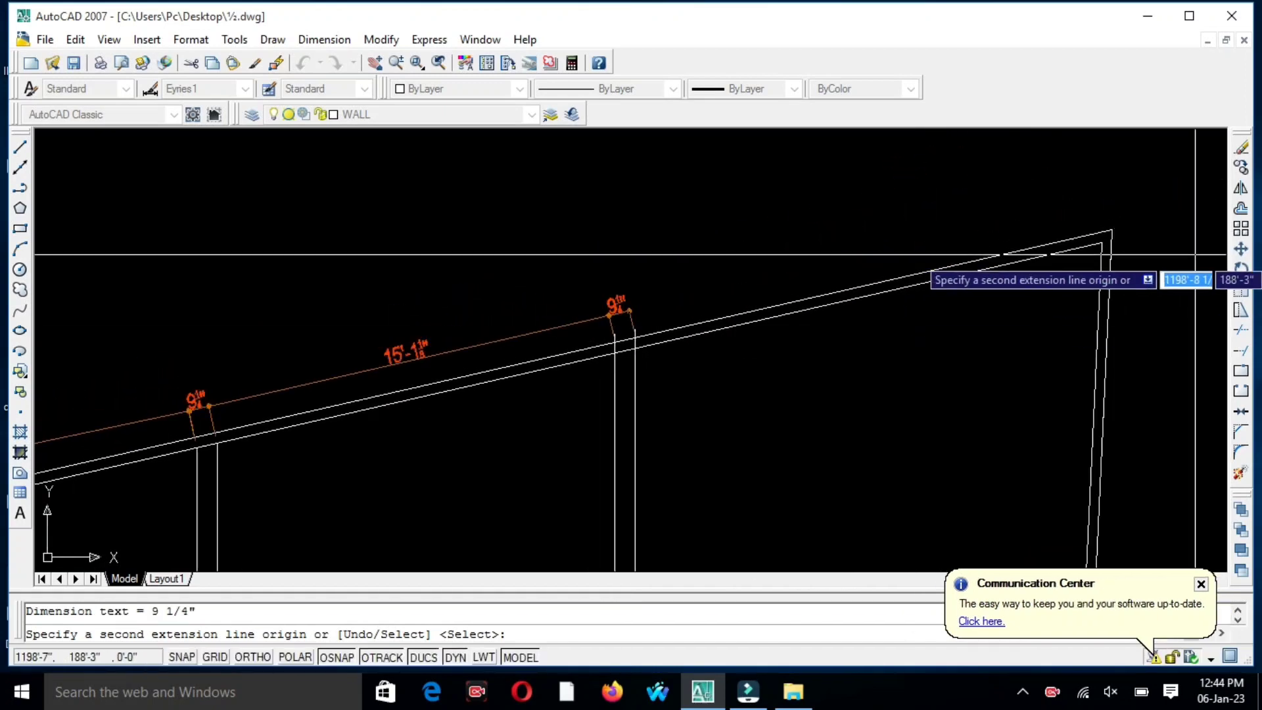
scroll(1107, 250, up, 3)
click(1089, 236)
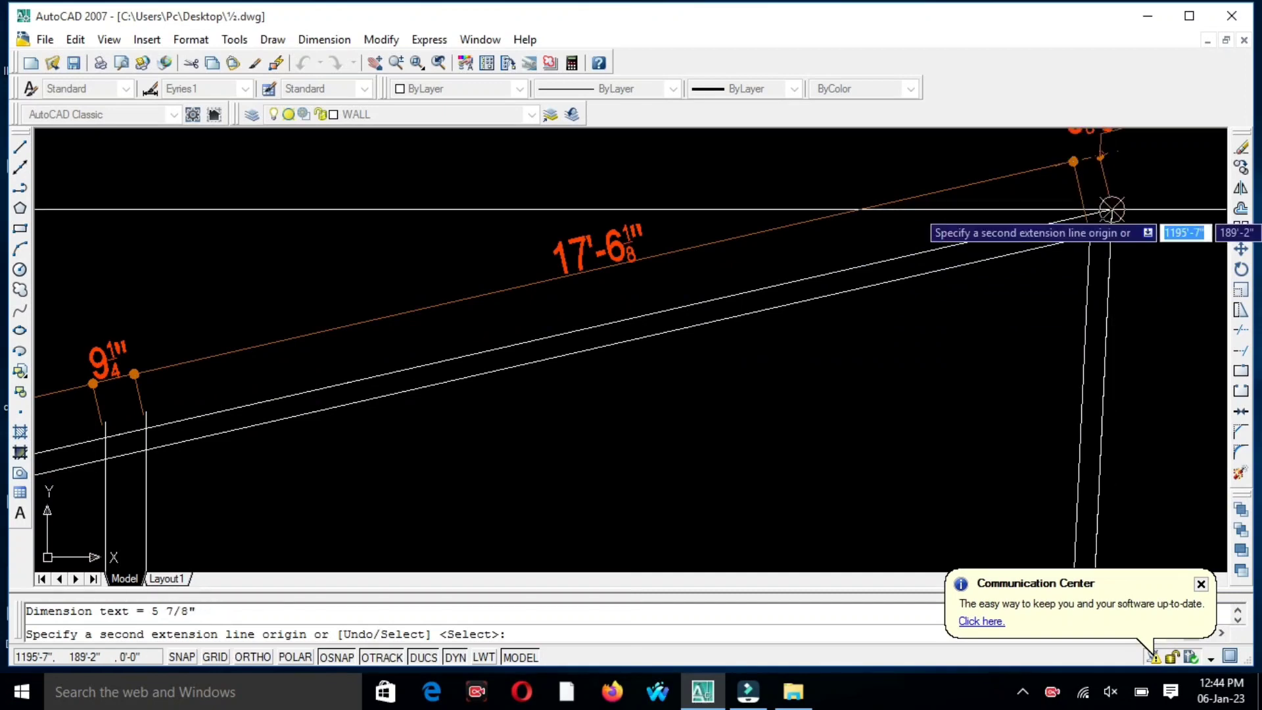
key(Escape)
Add an aligned dimension outside the slanted left wall from the outer upper-left corner to the first horizontal partition's upper face.
scroll(728, 426, down, 3)
mouse_move(729, 426)
middle_down()
mouse_move(993, 283)
mouse_move(981, 291)
middle_up()
scroll(979, 292, down, 2)
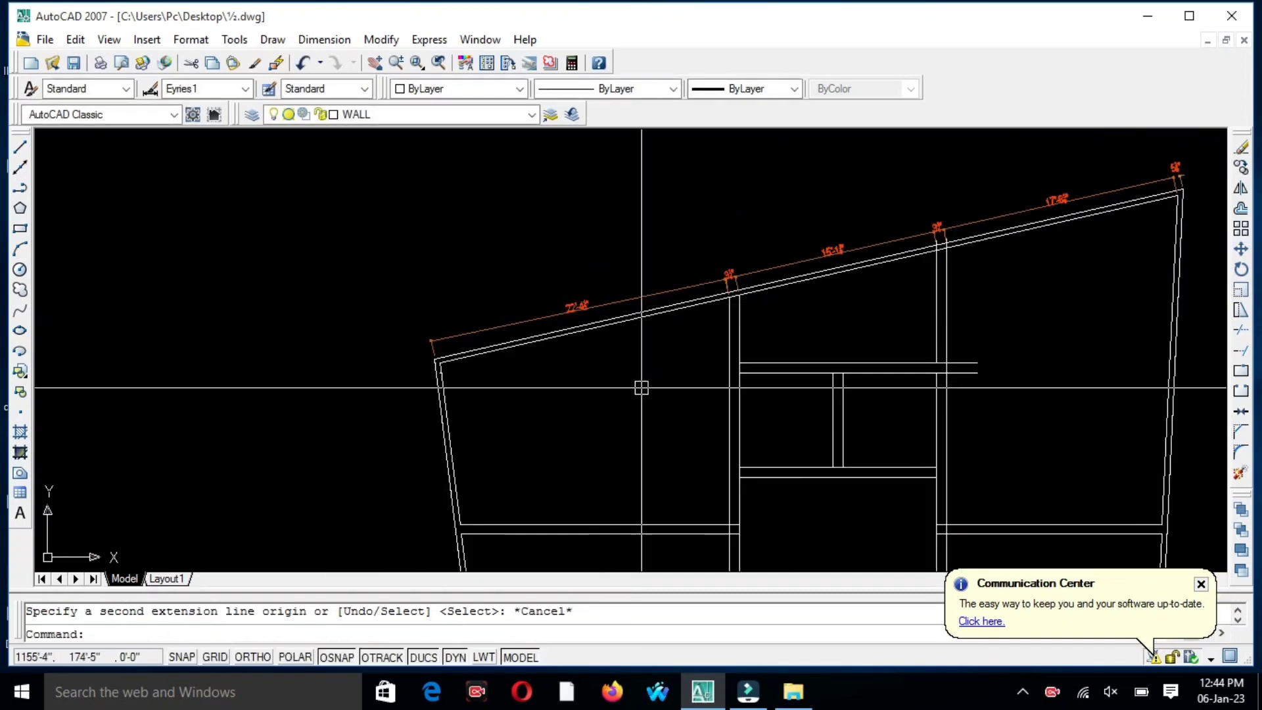
mouse_move(538, 410)
middle_down()
mouse_move(614, 349)
mouse_move(711, 232)
middle_up()
text(d)
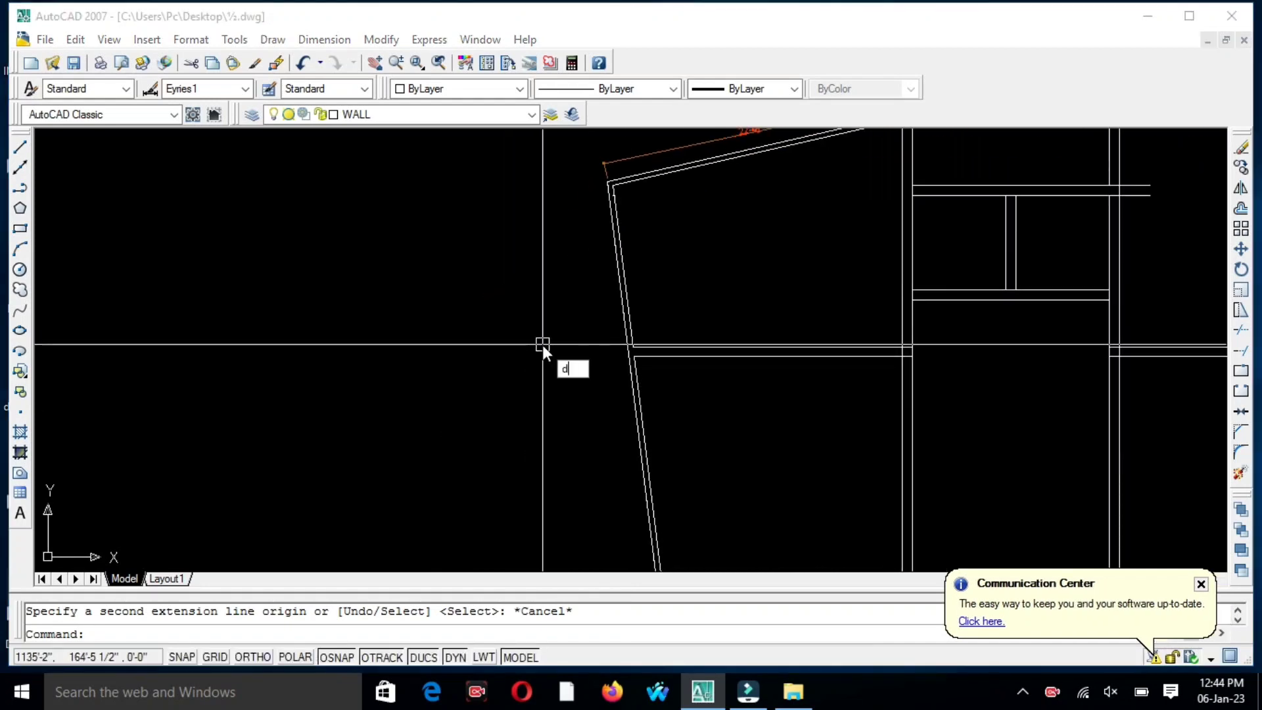
text(al)
key(Return)
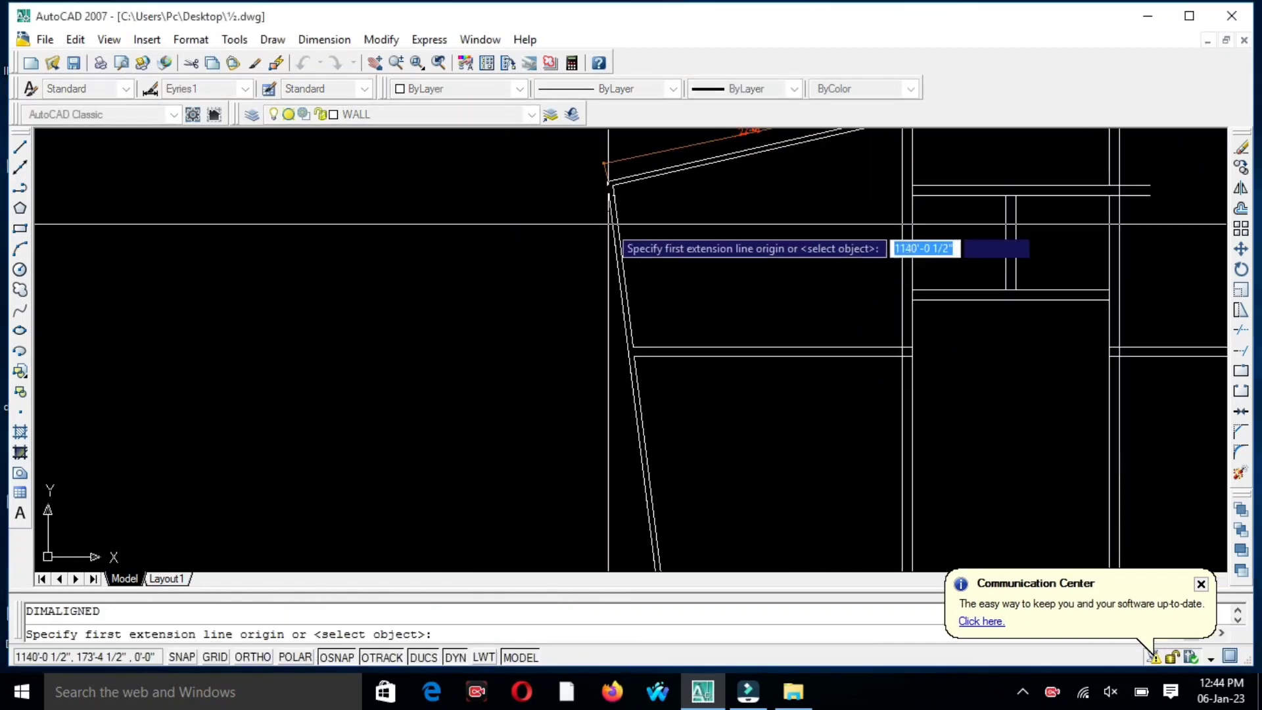
scroll(602, 197, up, 3)
click(597, 151)
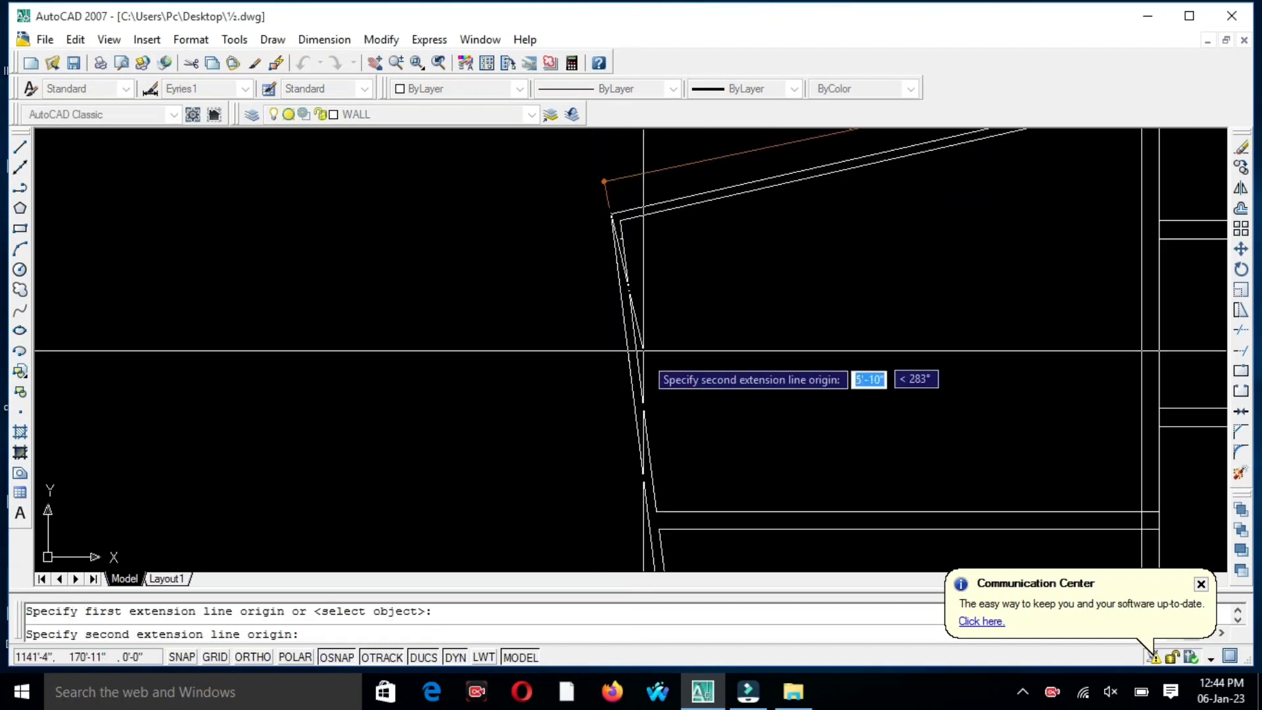
click(639, 331)
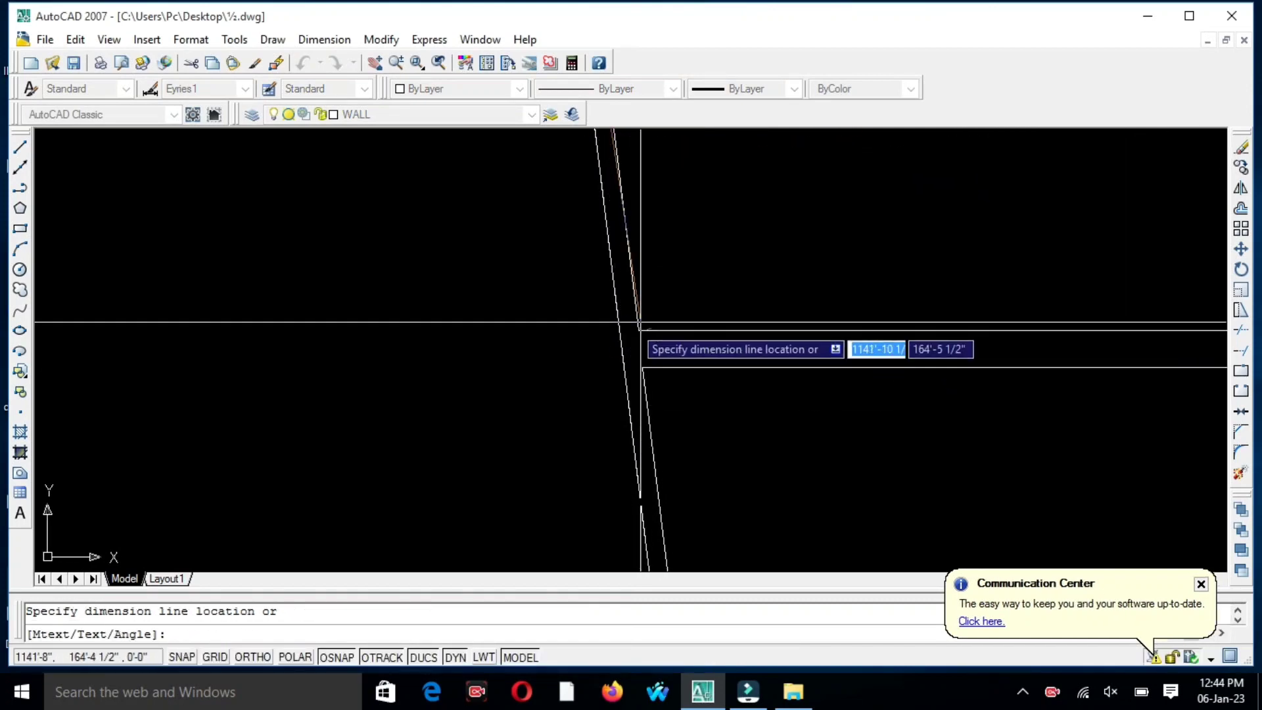
scroll(509, 330, down, 4)
middle_drag(513, 311, 534, 422)
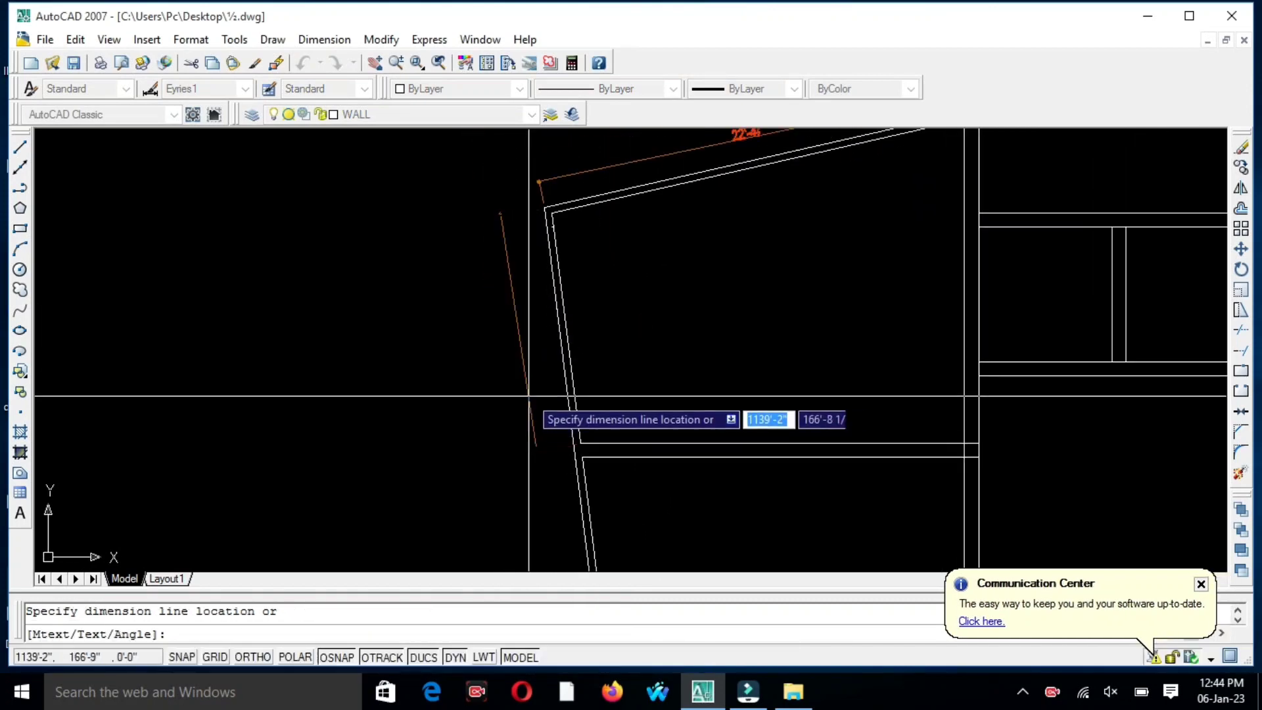
click(527, 369)
Continue the left wall's aligned dimension across the thickness of the first horizontal partition.
scroll(527, 368, up, 4)
scroll(545, 373, down, 1)
mouse_move(544, 373)
middle_down()
mouse_move(549, 353)
mouse_move(493, 319)
middle_up()
text(dco)
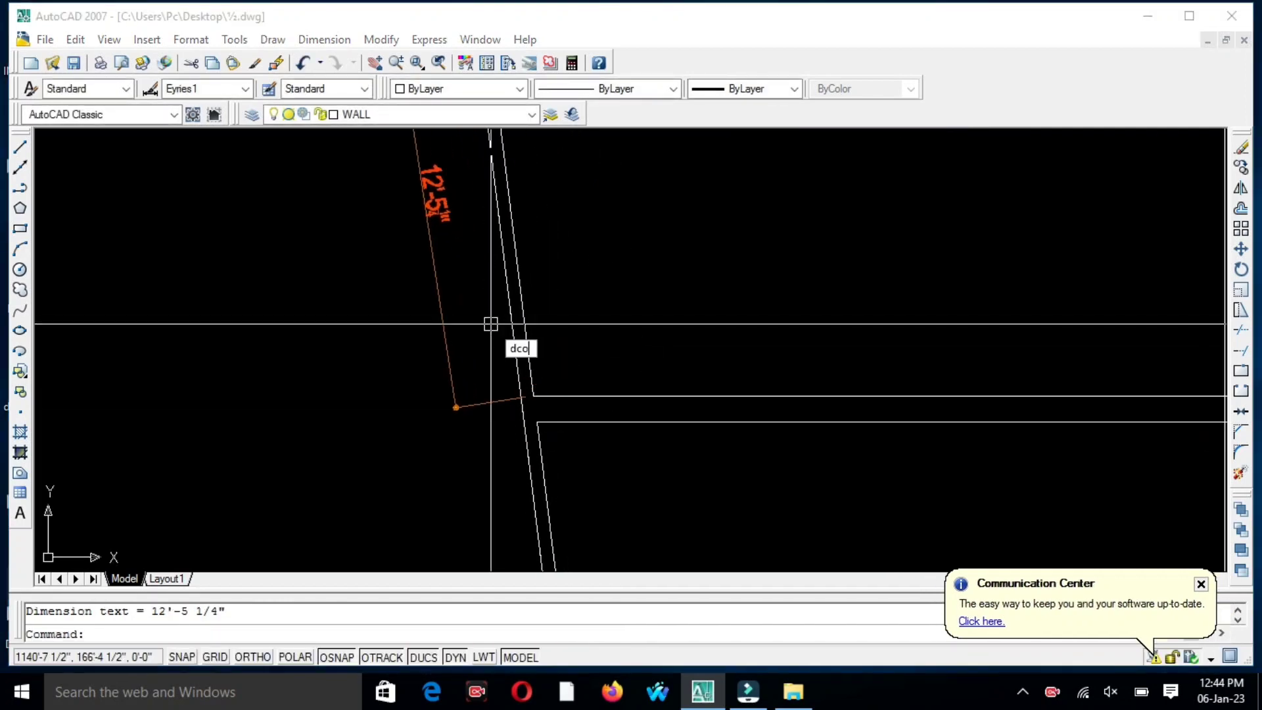
key(Return)
middle_drag(545, 473, 544, 316)
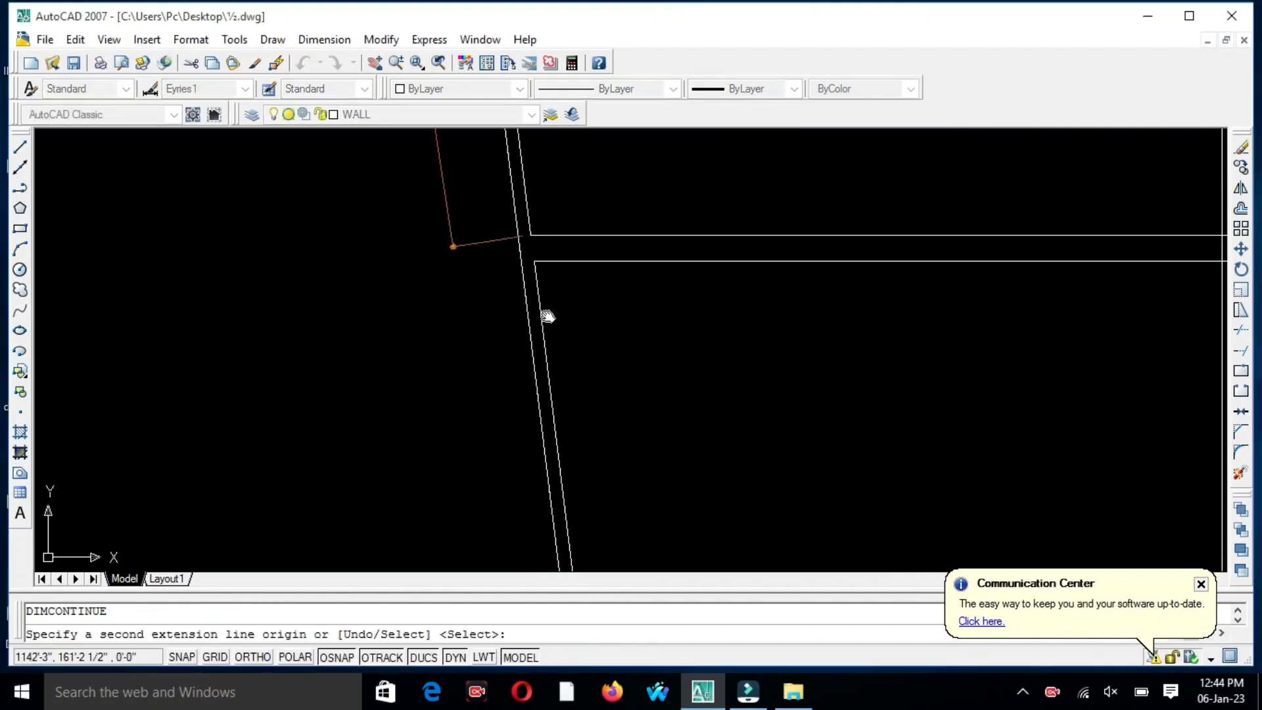
click(535, 261)
Continue the left wall's chain down to the next horizontal partition's upper face and across that partition's thickness.
scroll(564, 358, down, 3)
middle_drag(582, 426, 546, 223)
scroll(552, 342, up, 3)
click(537, 344)
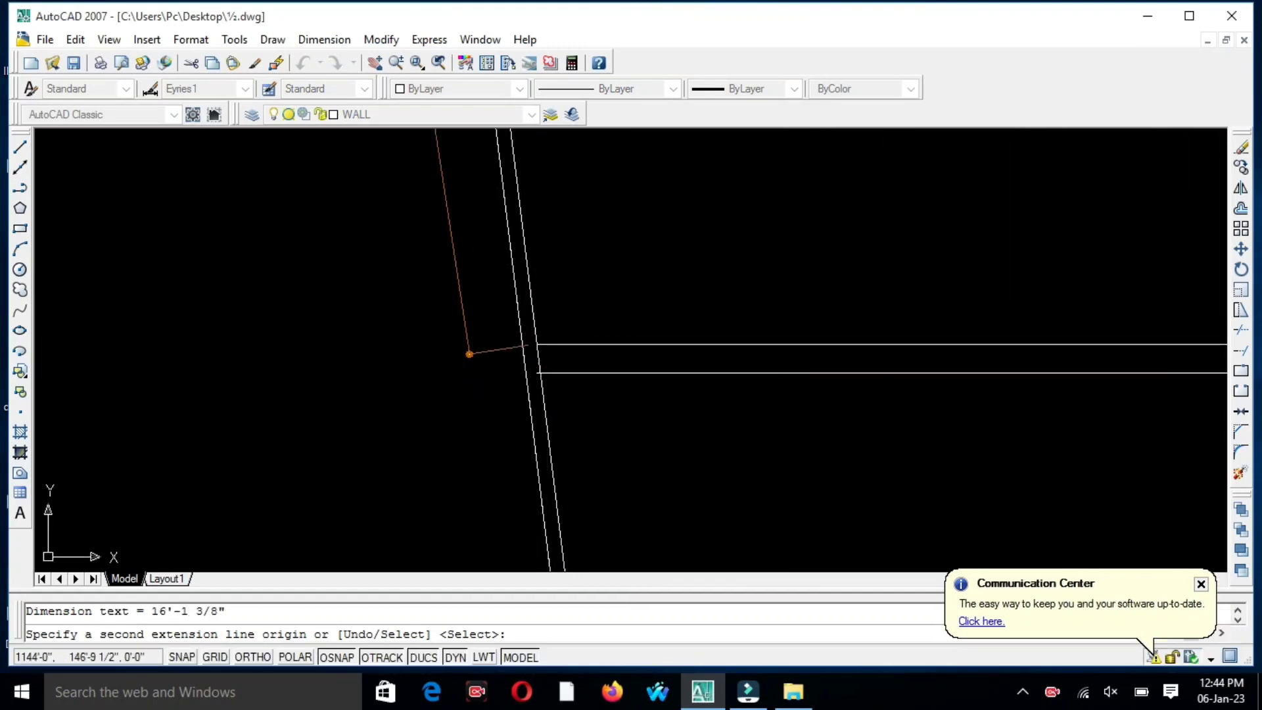
click(537, 372)
scroll(538, 394, down, 3)
scroll(549, 338, up, 3)
key(Escape)
mouse_move(566, 293)
middle_down()
mouse_move(578, 306)
mouse_move(452, 367)
middle_up()
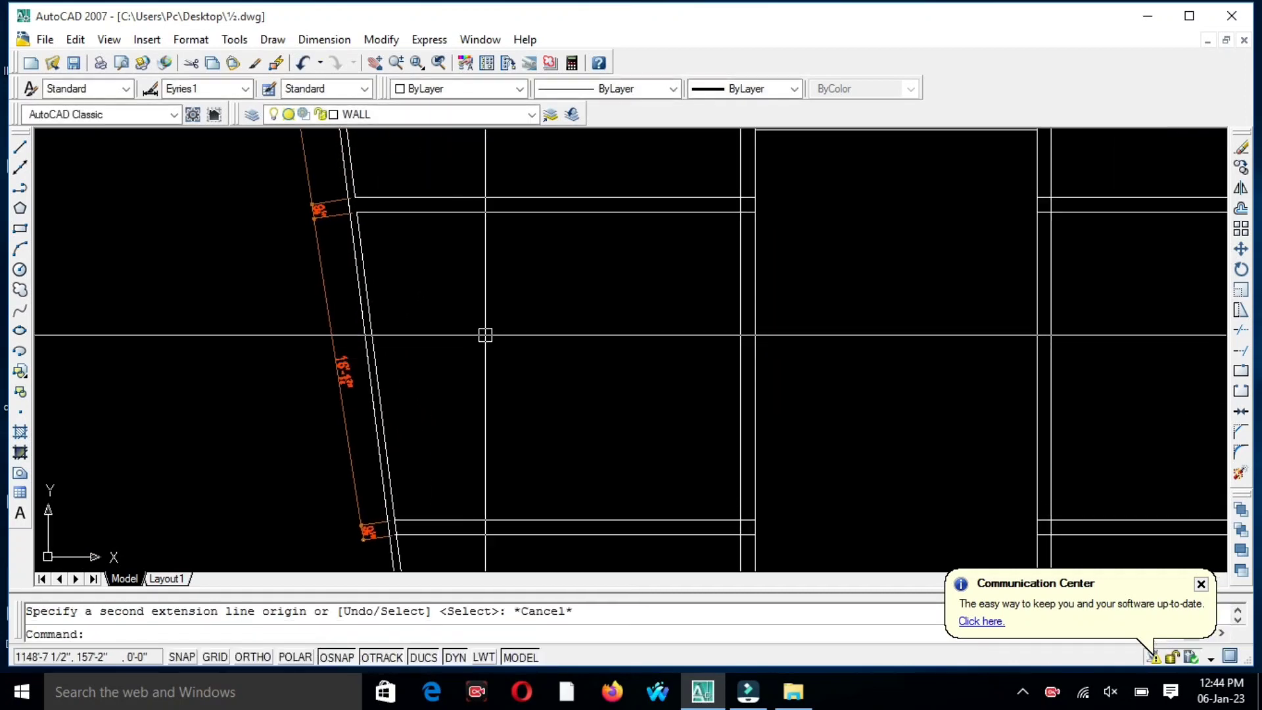